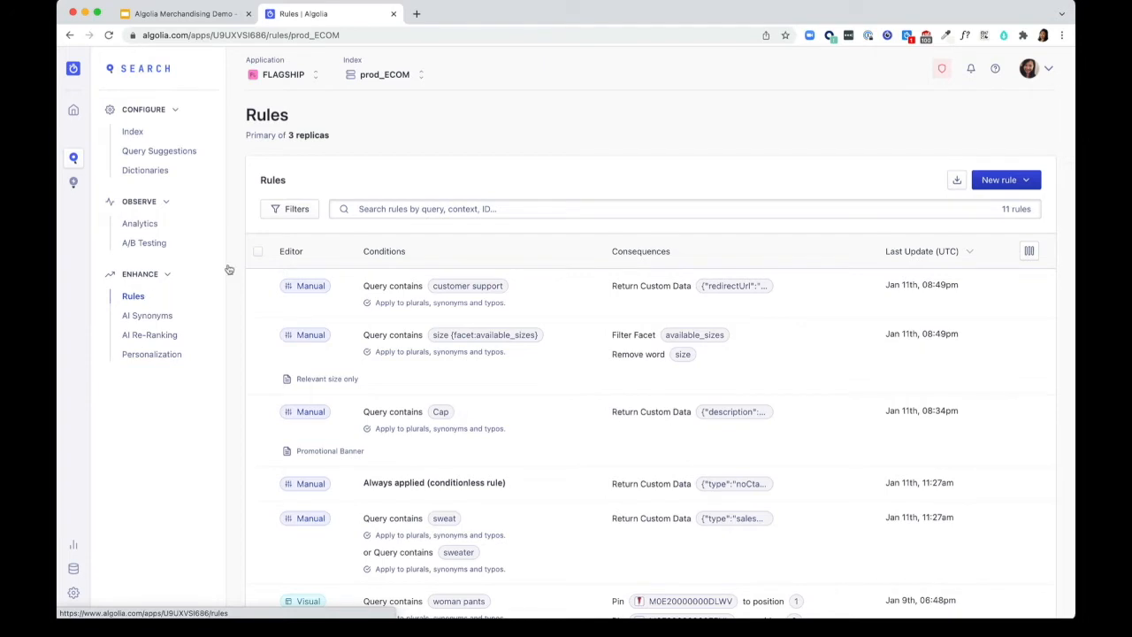
Create a new rule in the Visual Editor with a query condition that contains "woman pants".
{"action": "left_click", "coordinate": [1009, 184]}
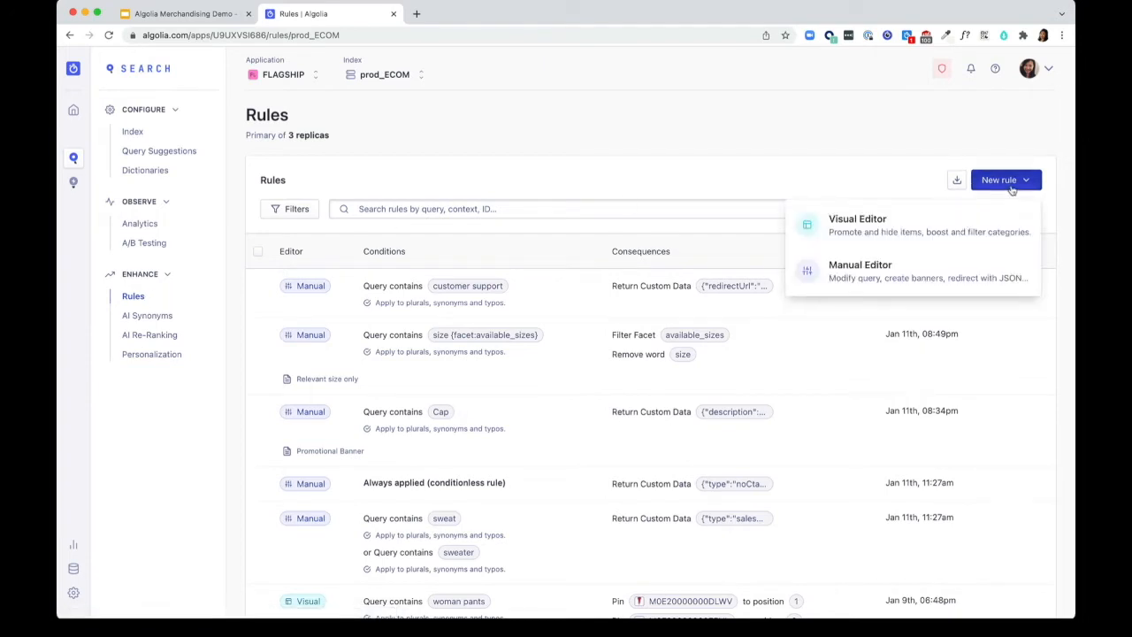
{"action": "left_click", "coordinate": [946, 236]}
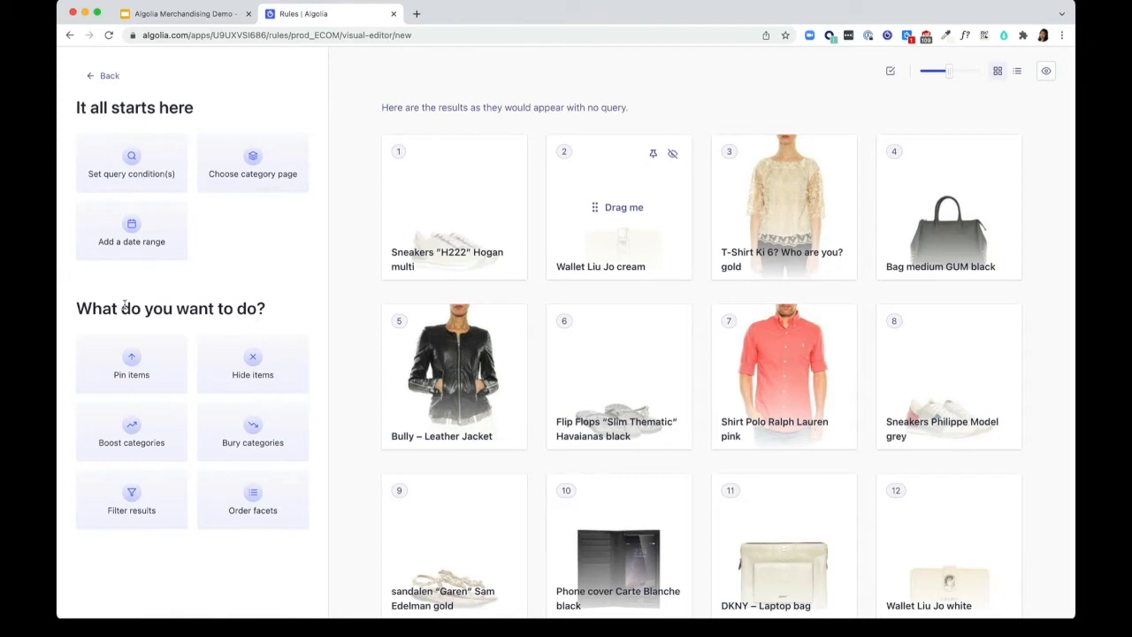
{"action": "left_click", "coordinate": [143, 175]}
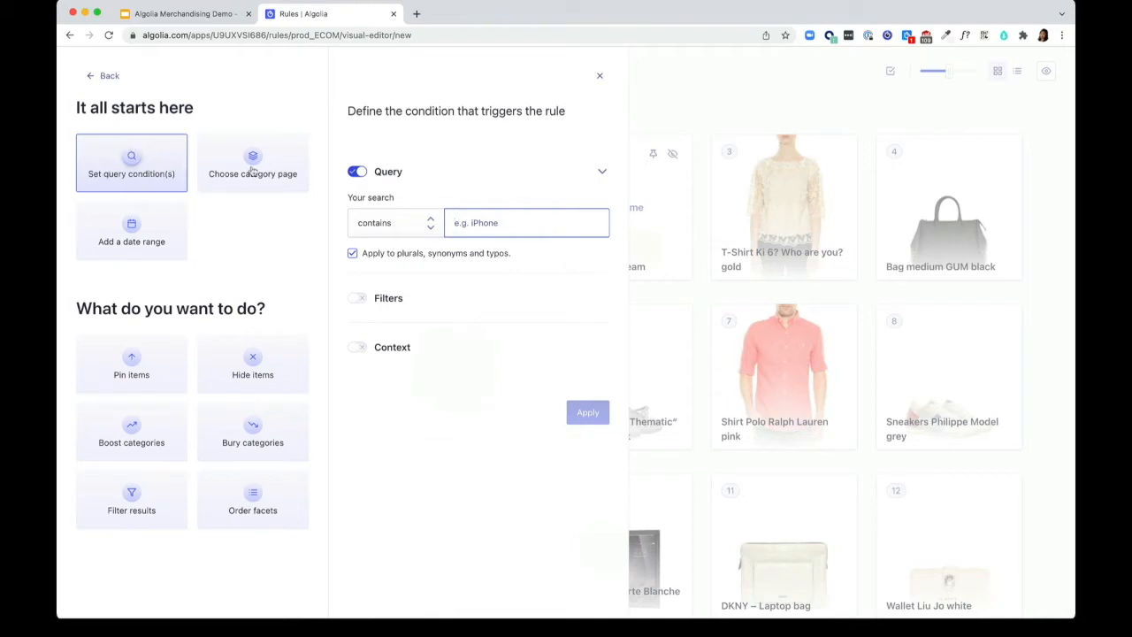
{"action": "type", "text": "woman pants"}
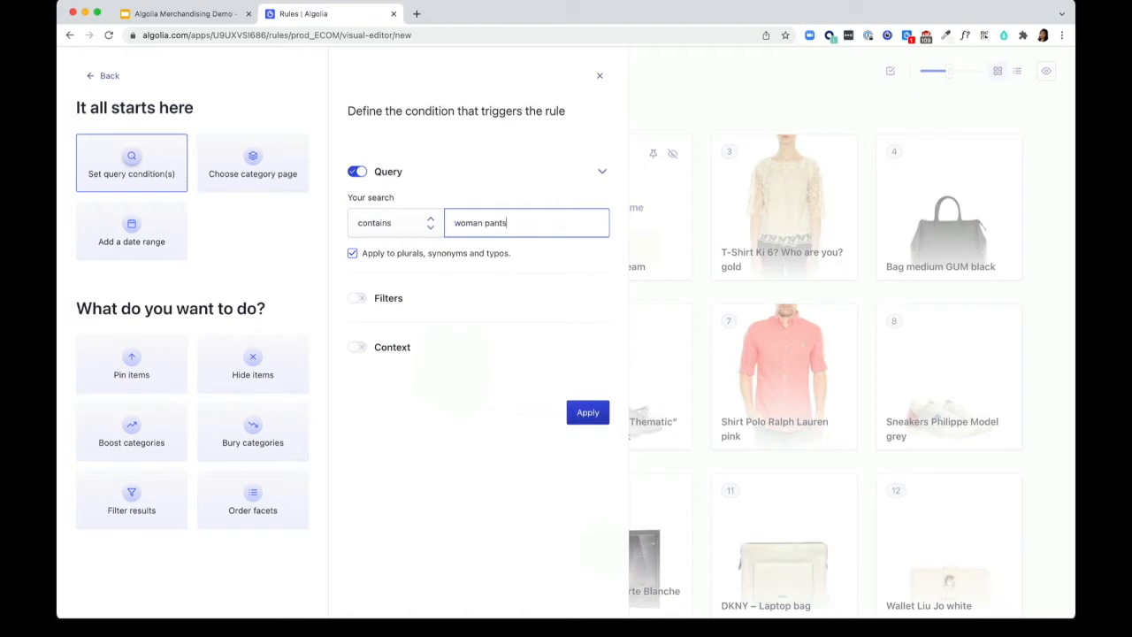
{"action": "key", "text": "Return"}
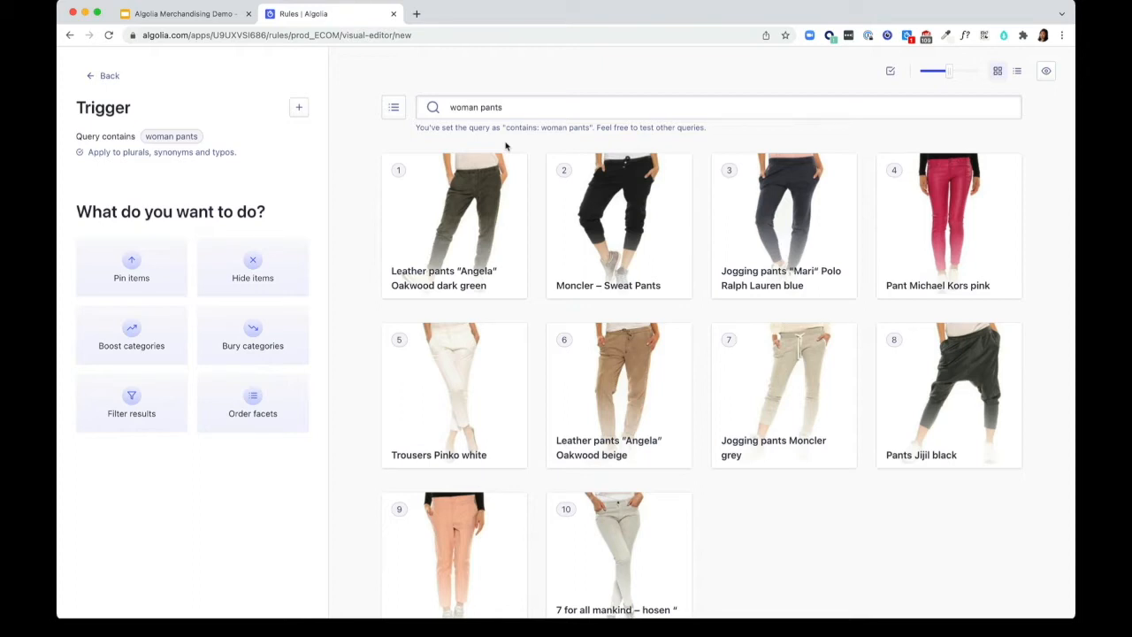
Pin Pant Michael Kors pink to position 1 and boost the category where brand is Red Valentino.
{"action": "left_click_drag", "start_coordinate": [945, 229], "coordinate": [455, 229]}
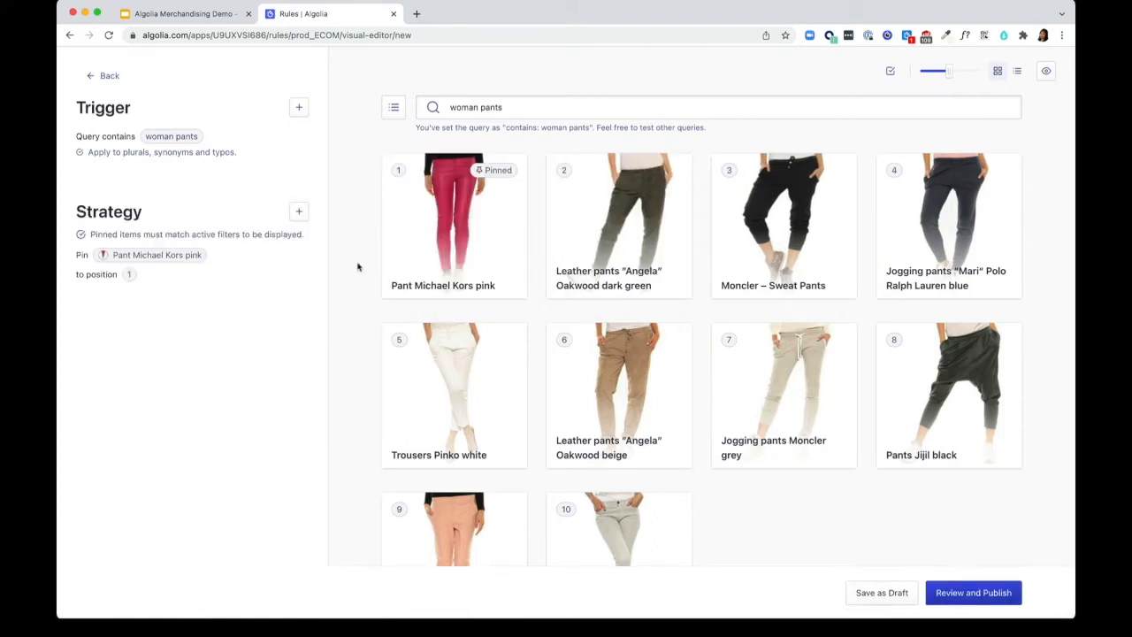
{"action": "left_click", "coordinate": [304, 212]}
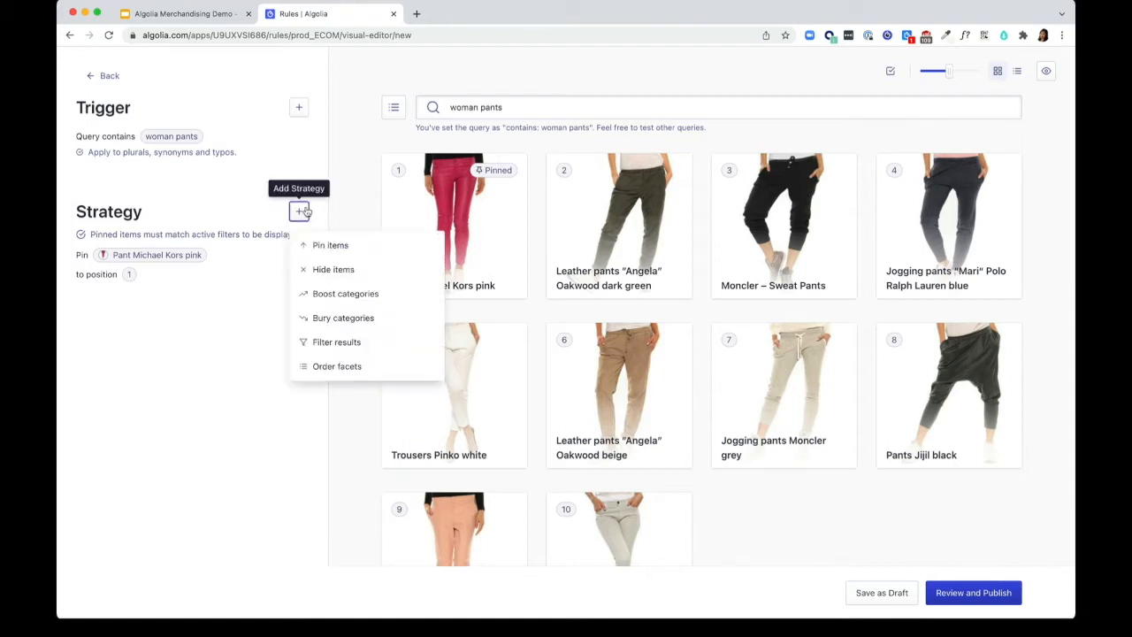
{"action": "left_click", "coordinate": [342, 292]}
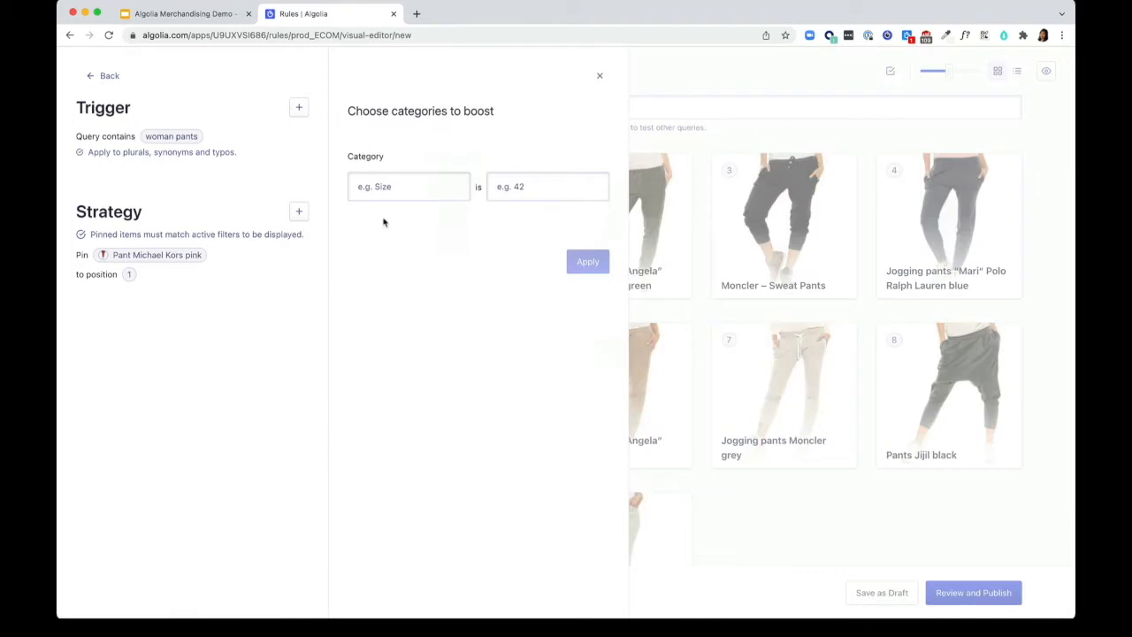
{"action": "left_click", "coordinate": [390, 190]}
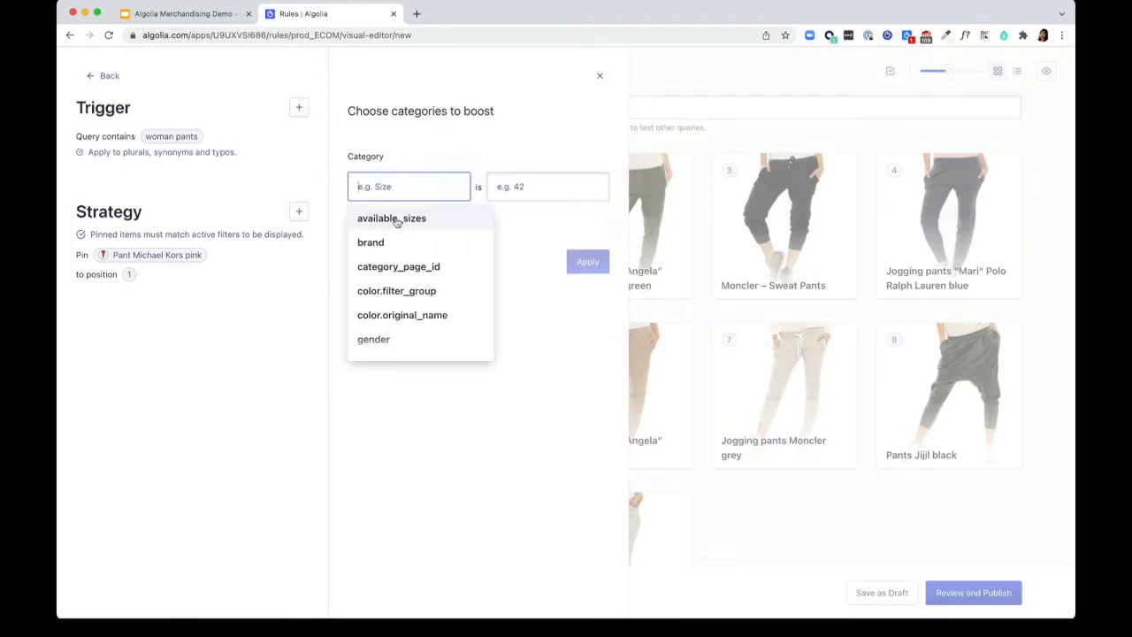
{"action": "left_click", "coordinate": [416, 240]}
{"action": "left_click", "coordinate": [515, 186]}
{"action": "type", "text": "red"}
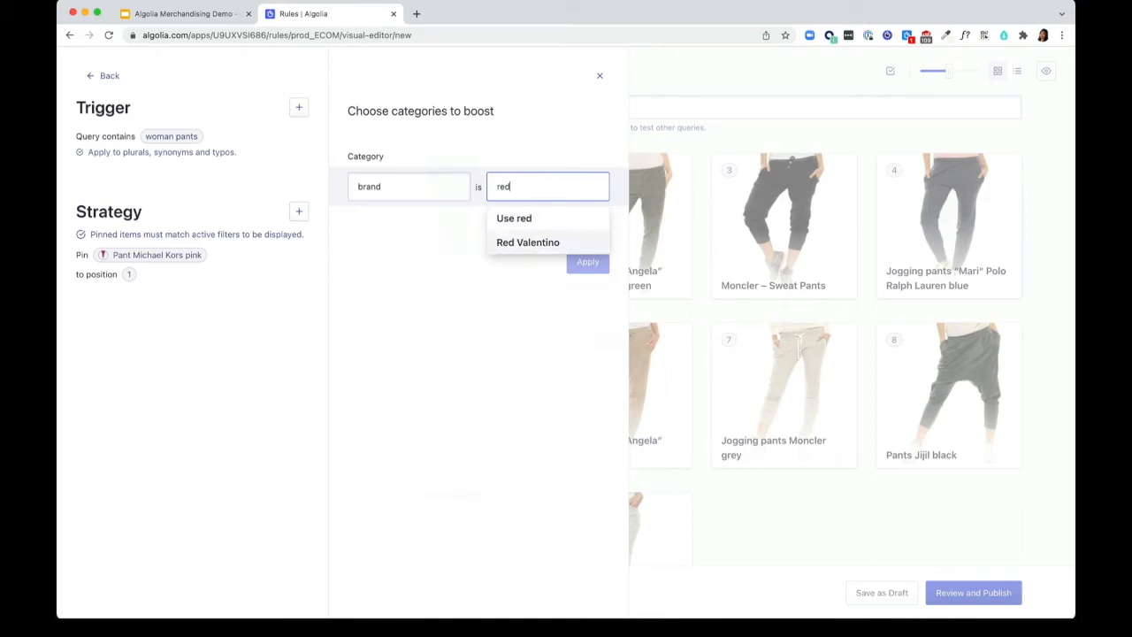
{"action": "left_click", "coordinate": [522, 242]}
{"action": "left_click", "coordinate": [587, 336]}
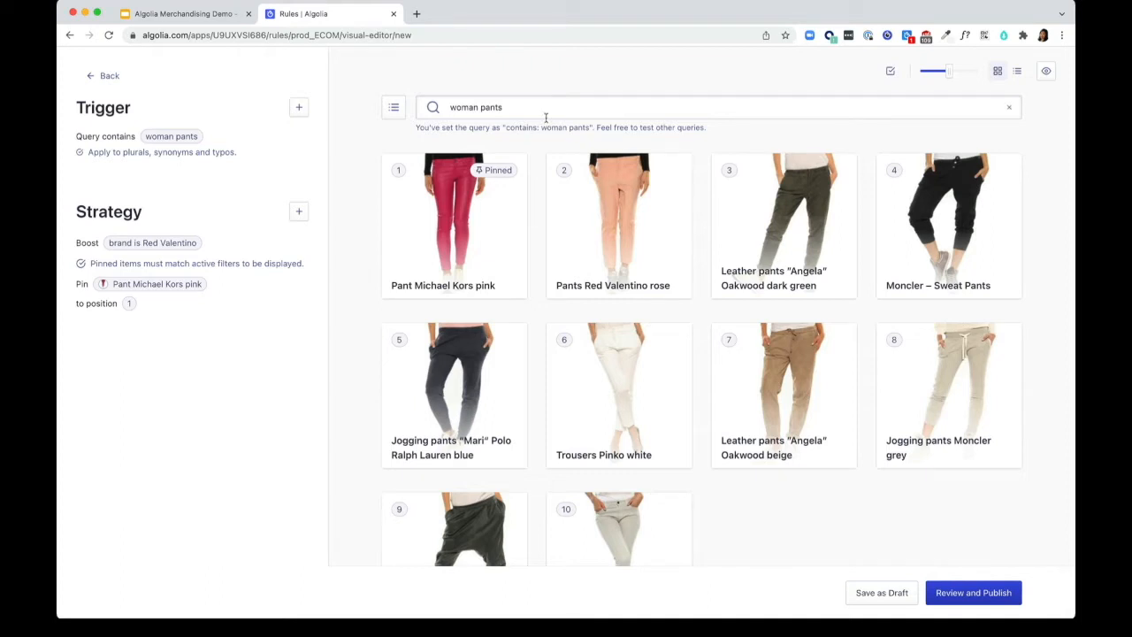
Pin the "Cropped Worker" and 7 for all mankind jeans from a "jeans" test query at positions 3 and 4, and reset the query to "woman pants".
{"action": "left_click_drag", "start_coordinate": [545, 108], "coordinate": [449, 107]}
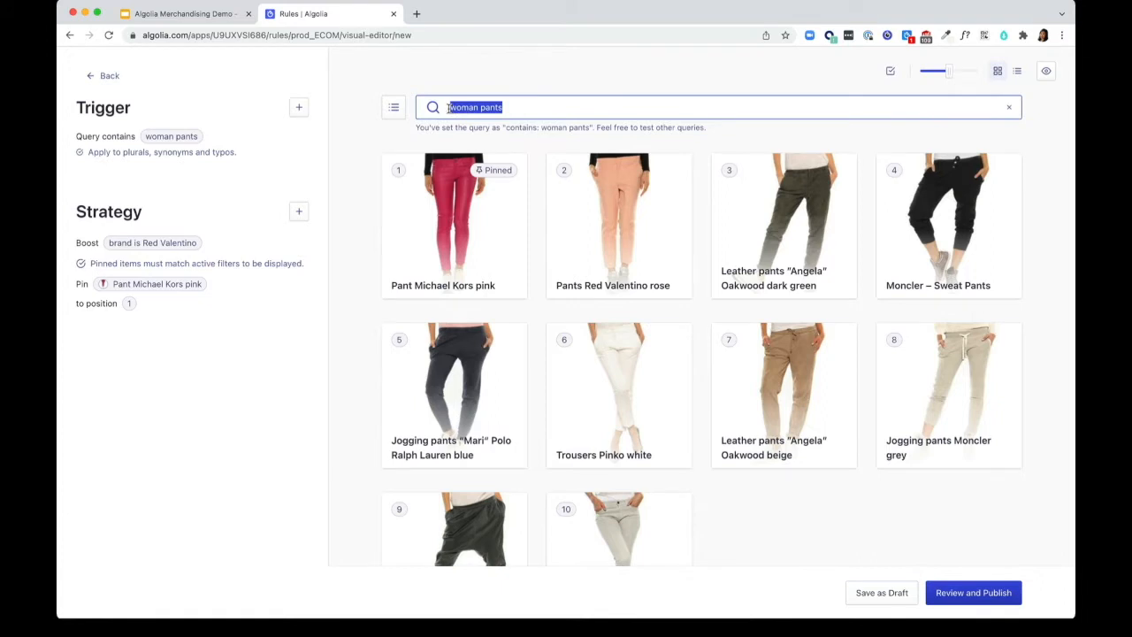
{"action": "type", "text": "jeans"}
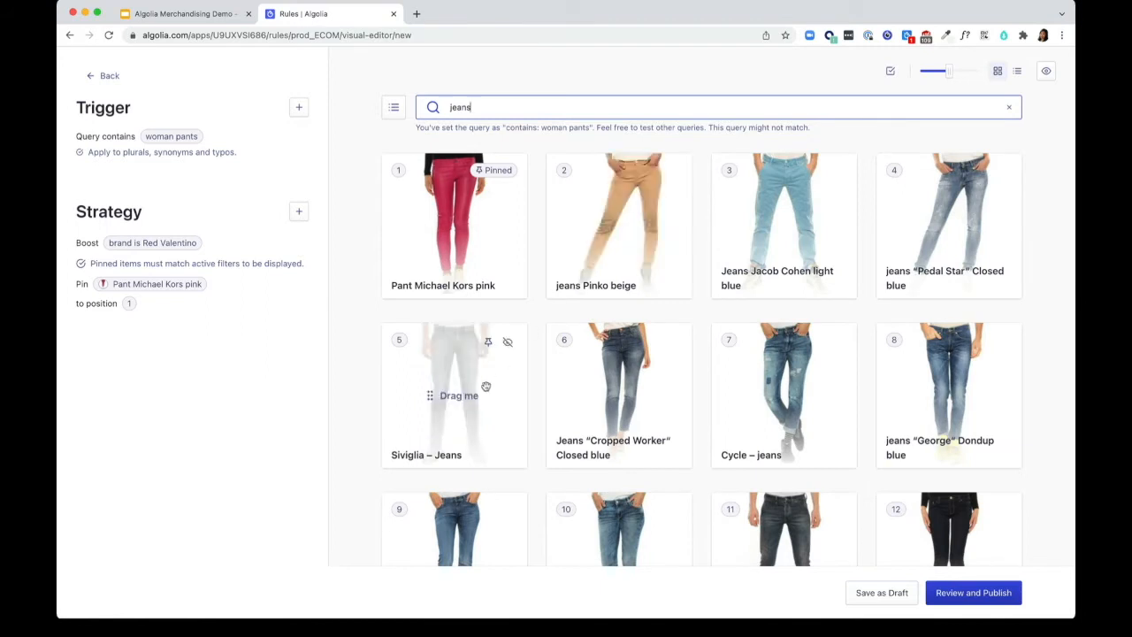
{"action": "left_click_drag", "start_coordinate": [677, 418], "coordinate": [844, 262]}
{"action": "left_click_drag", "start_coordinate": [522, 531], "coordinate": [976, 193]}
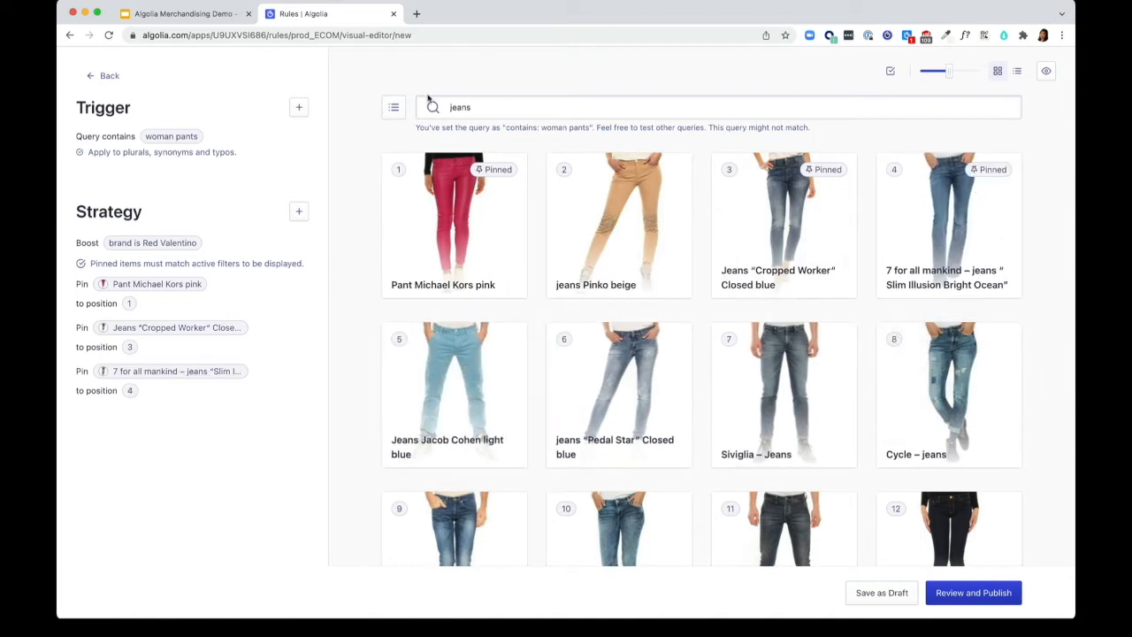
{"action": "double_click", "coordinate": [460, 107]}
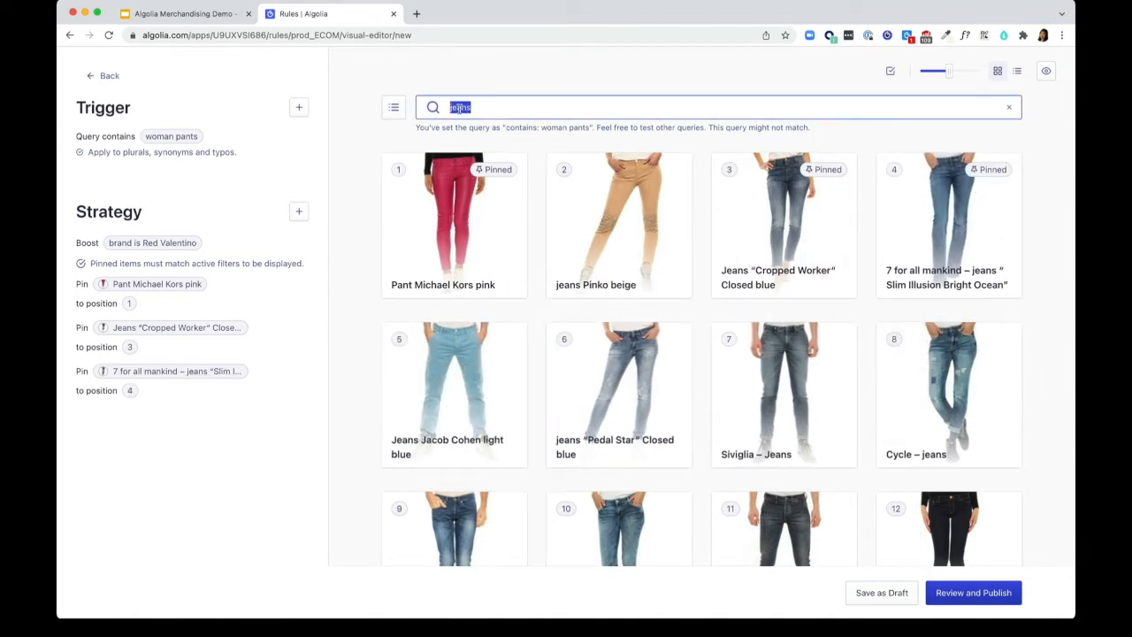
{"action": "type", "text": "woman pants"}
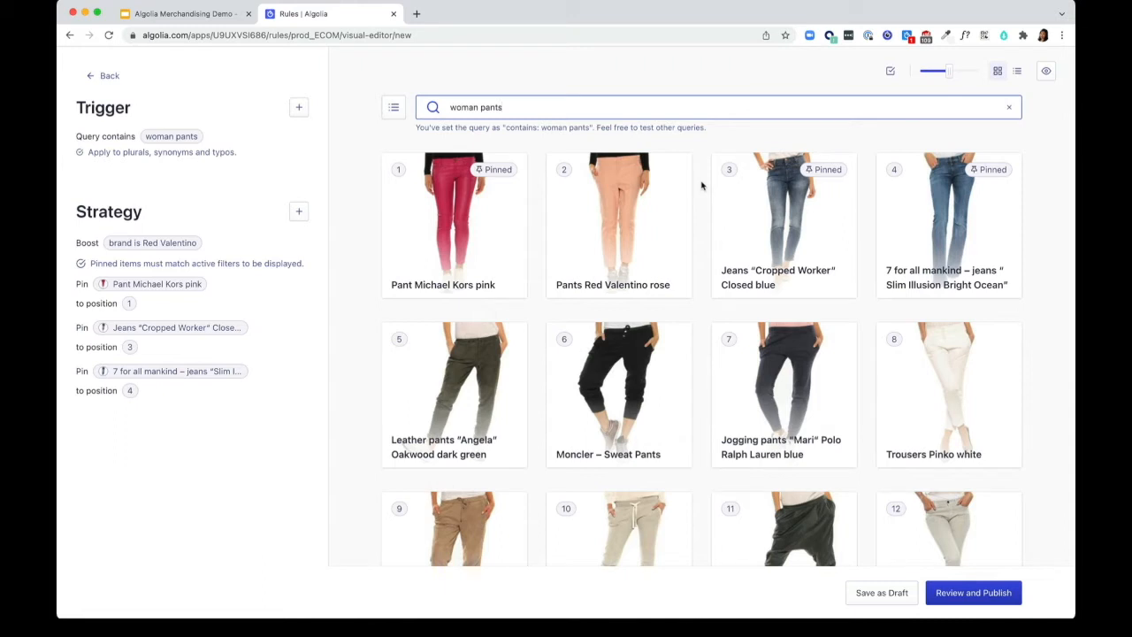
Add a date range trigger from Jan 12 to Jan 19 to the "woman pants" rule.
{"action": "left_click", "coordinate": [299, 109]}
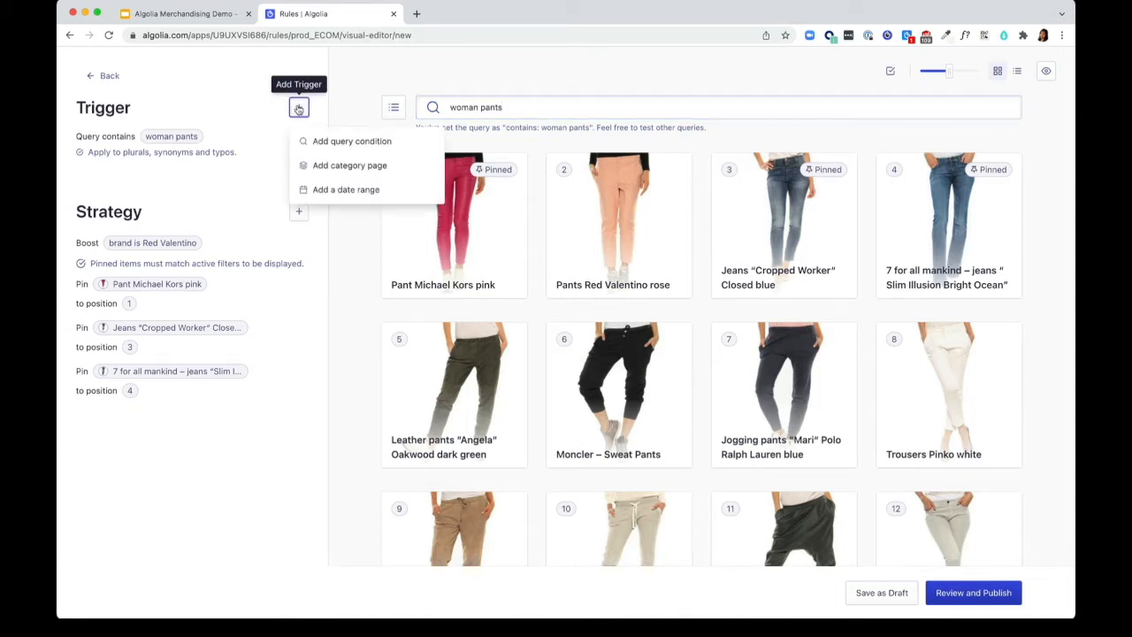
{"action": "left_click", "coordinate": [340, 189]}
{"action": "left_click", "coordinate": [386, 158]}
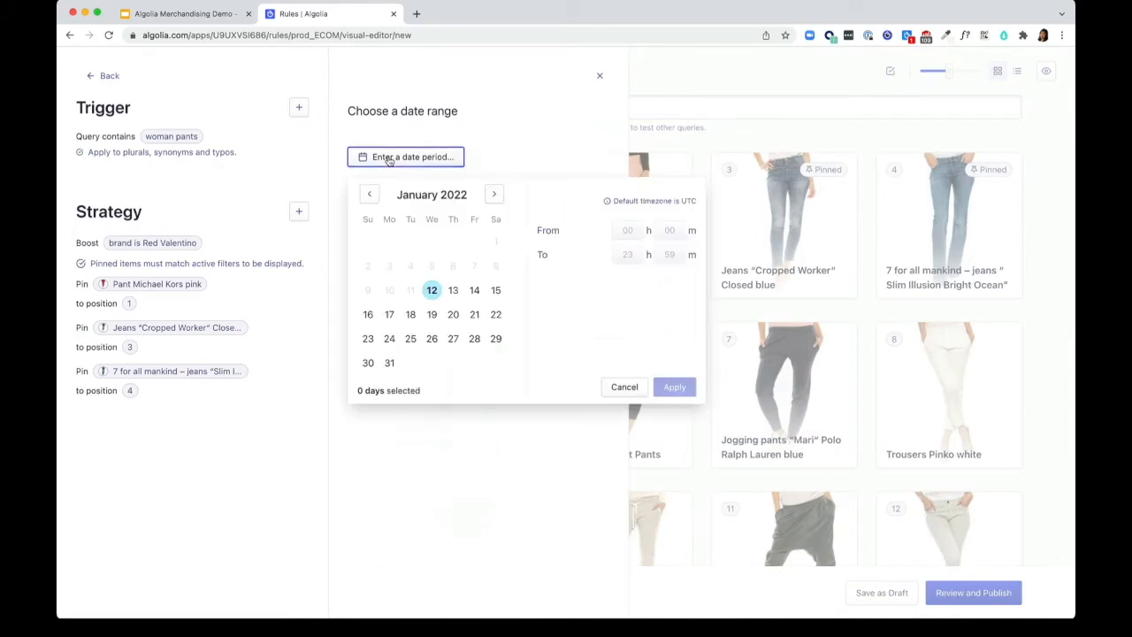
{"action": "left_click", "coordinate": [433, 292]}
{"action": "left_click", "coordinate": [432, 314]}
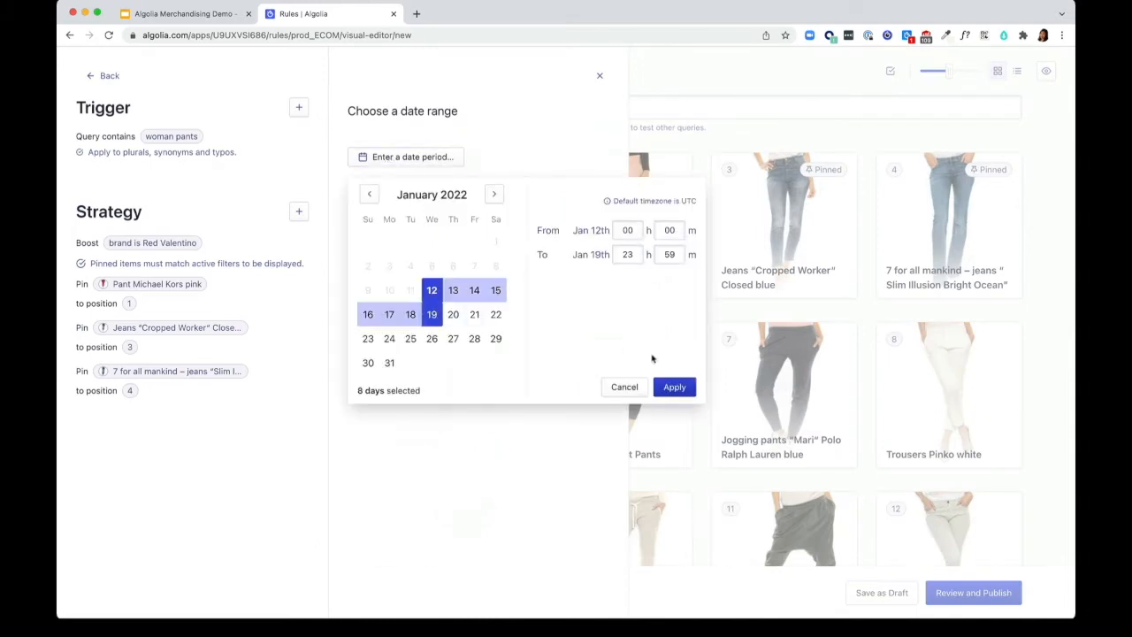
{"action": "left_click", "coordinate": [672, 387]}
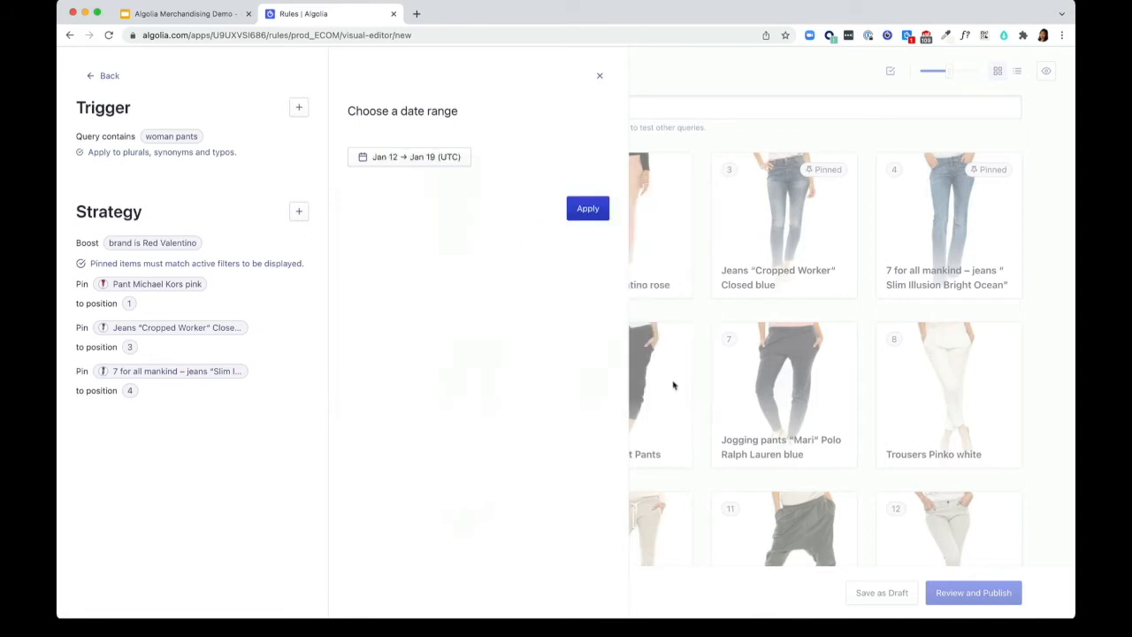
{"action": "left_click", "coordinate": [582, 213]}
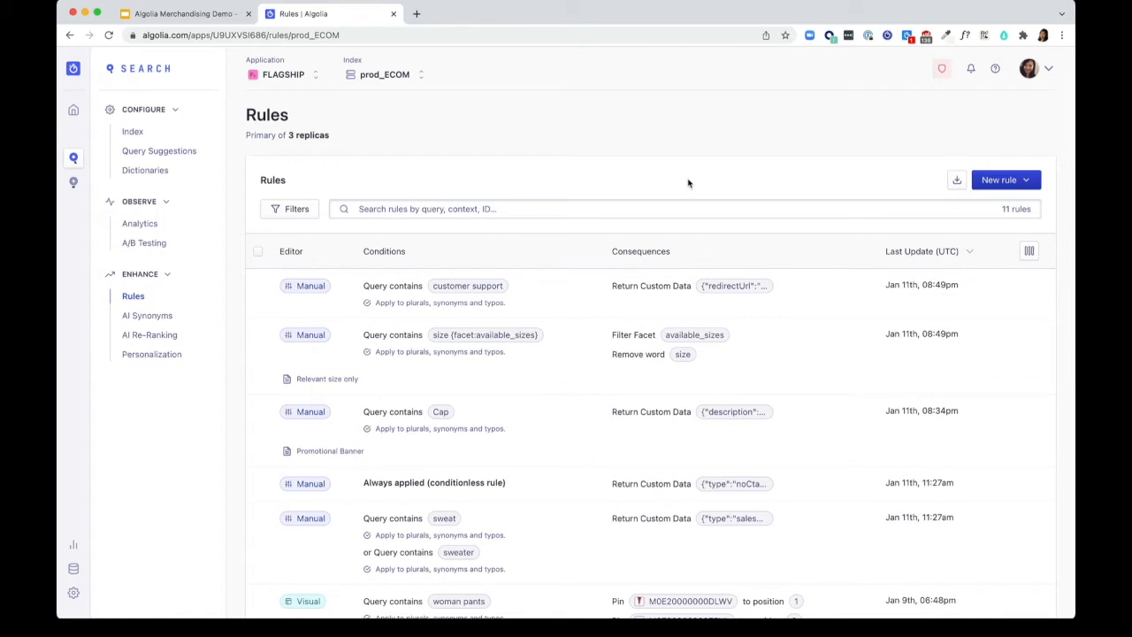
Start a new rule in the Manual Editor and set Condition 1 to query contains "cap".
{"action": "left_click", "coordinate": [1015, 180]}
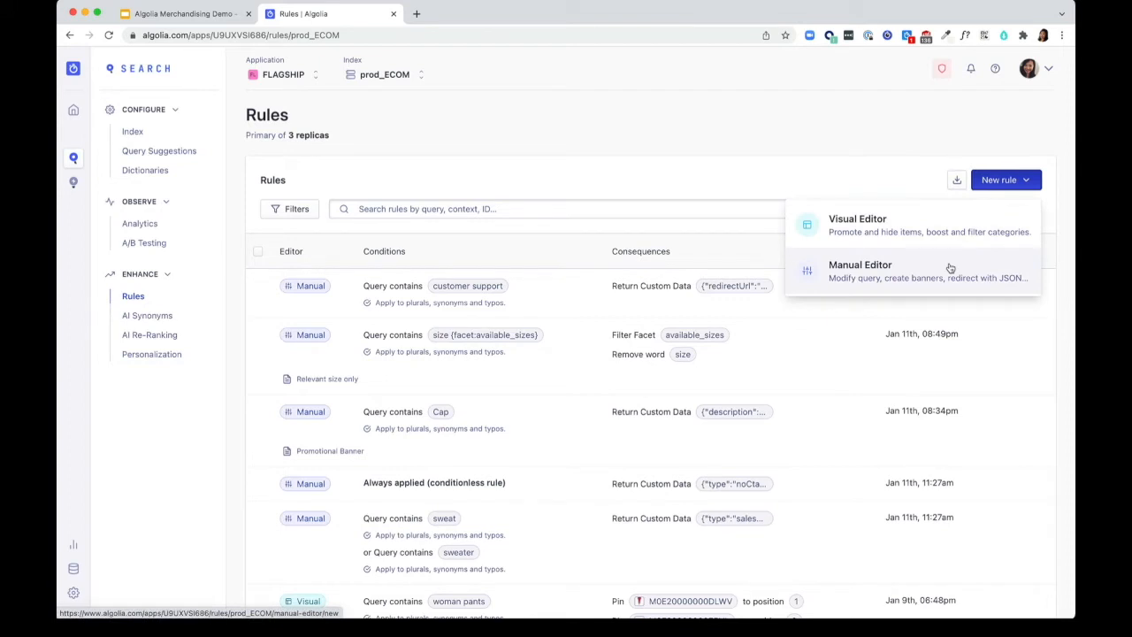
{"action": "left_click", "coordinate": [950, 268]}
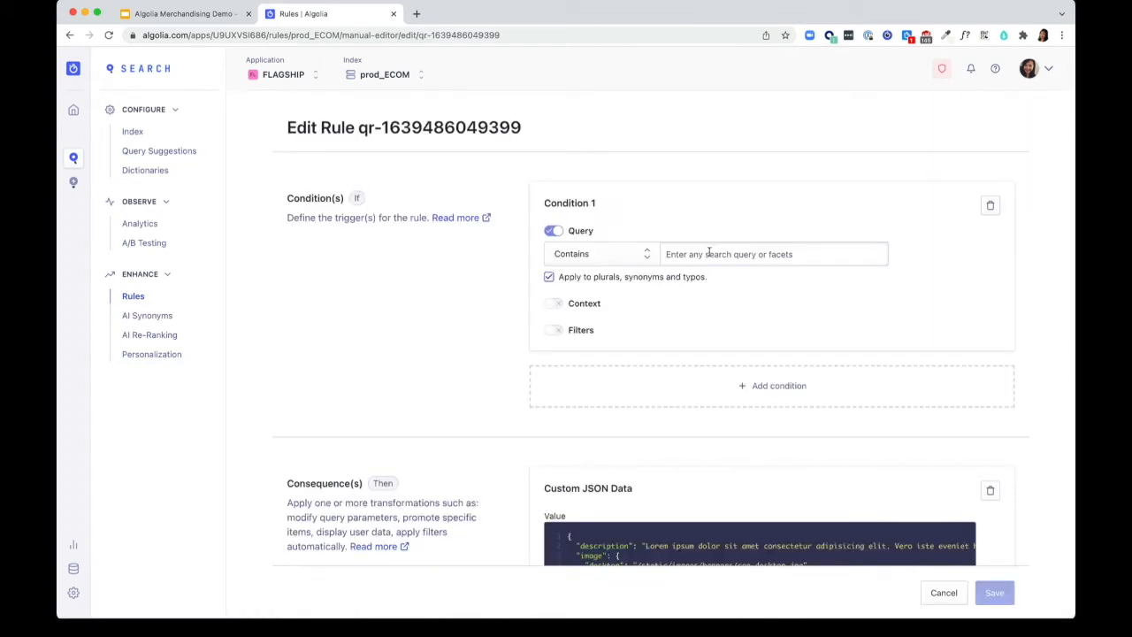
{"action": "left_click", "coordinate": [709, 253]}
{"action": "type", "text": "cap"}
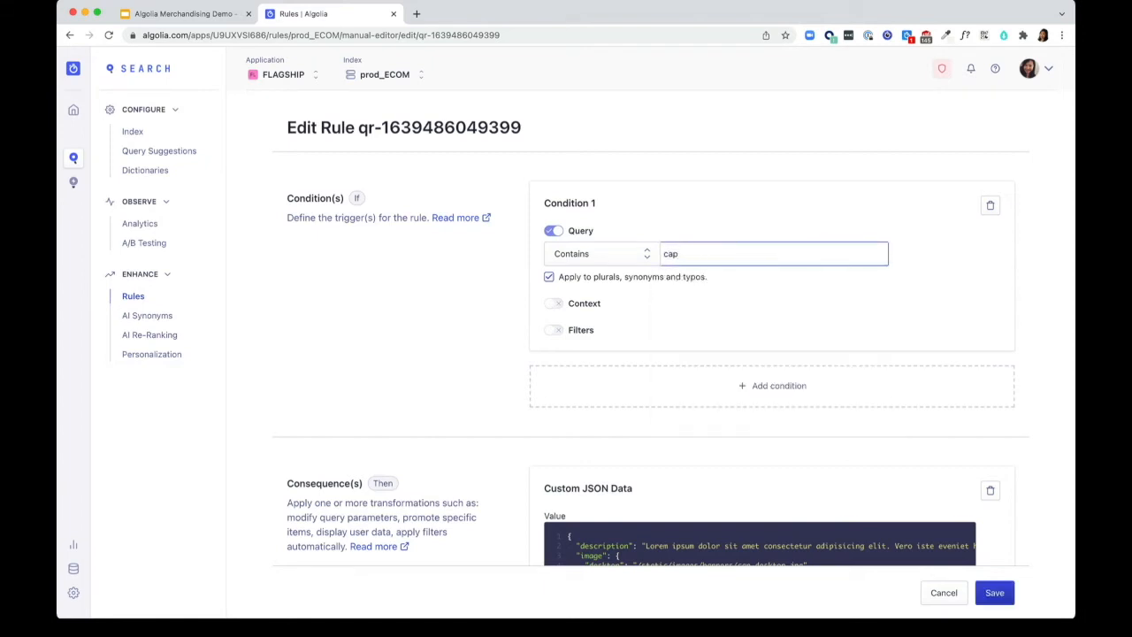
Add a second condition to the rule with the query containing "brooklyn beckham".
{"action": "left_click", "coordinate": [752, 387]}
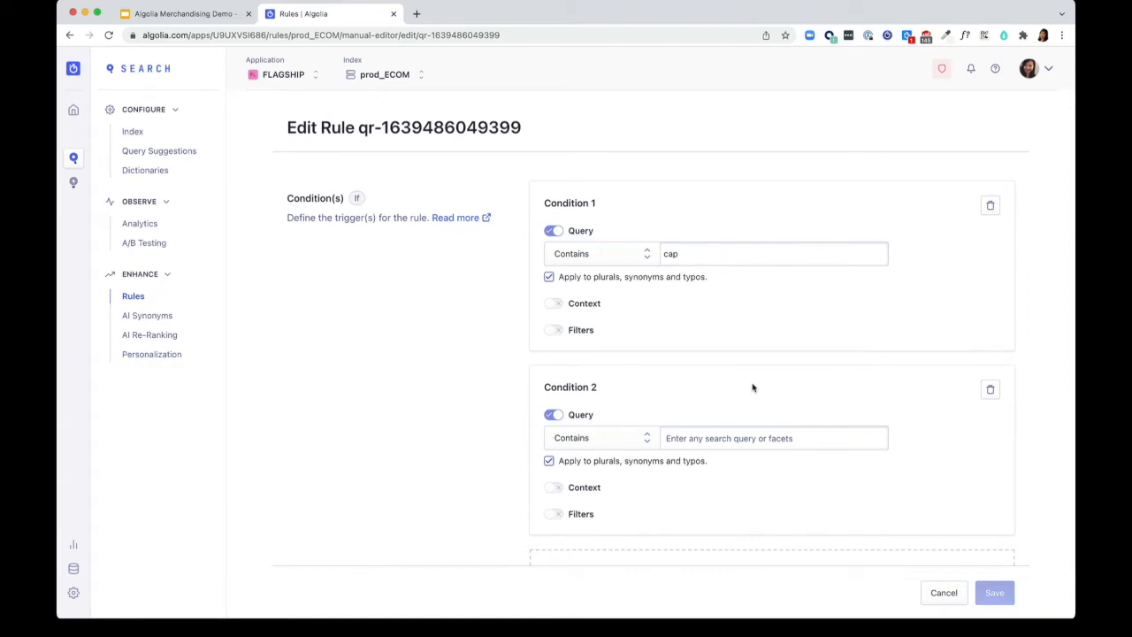
{"action": "scroll", "coordinate": [731, 384], "scroll_direction": "down", "scroll_amount": 1}
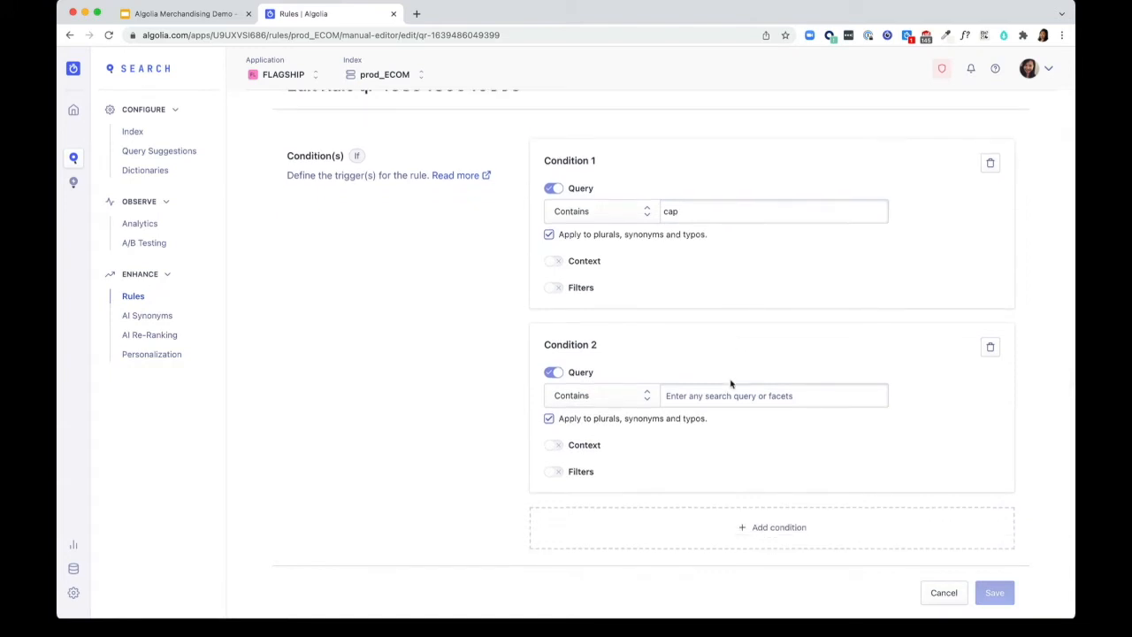
{"action": "left_click", "coordinate": [722, 395]}
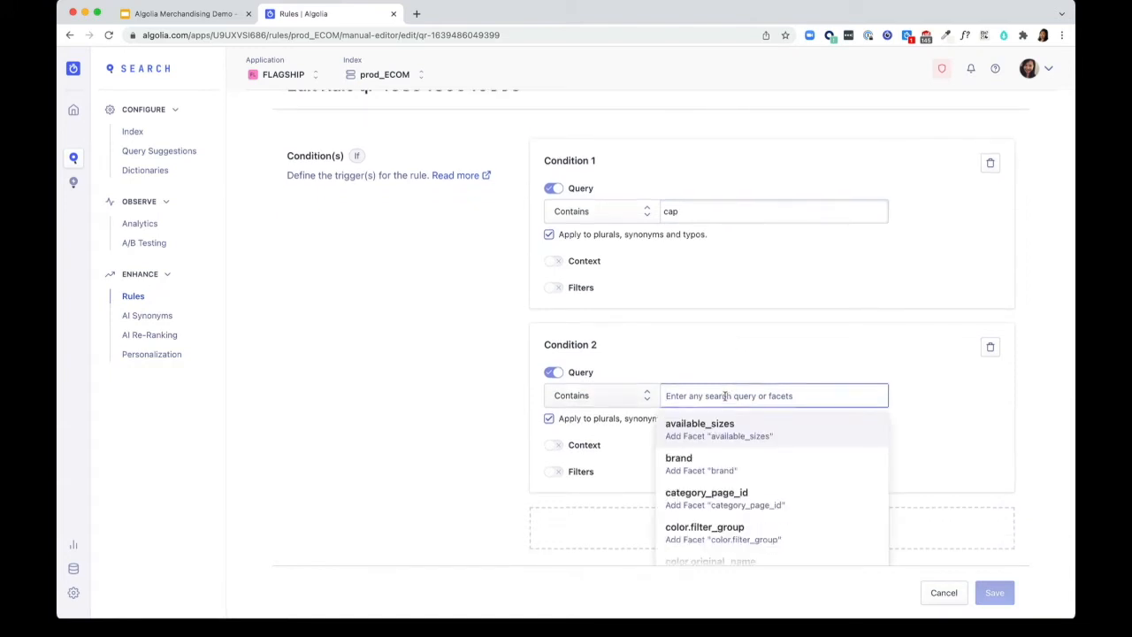
{"action": "type", "text": "brooklyn"}
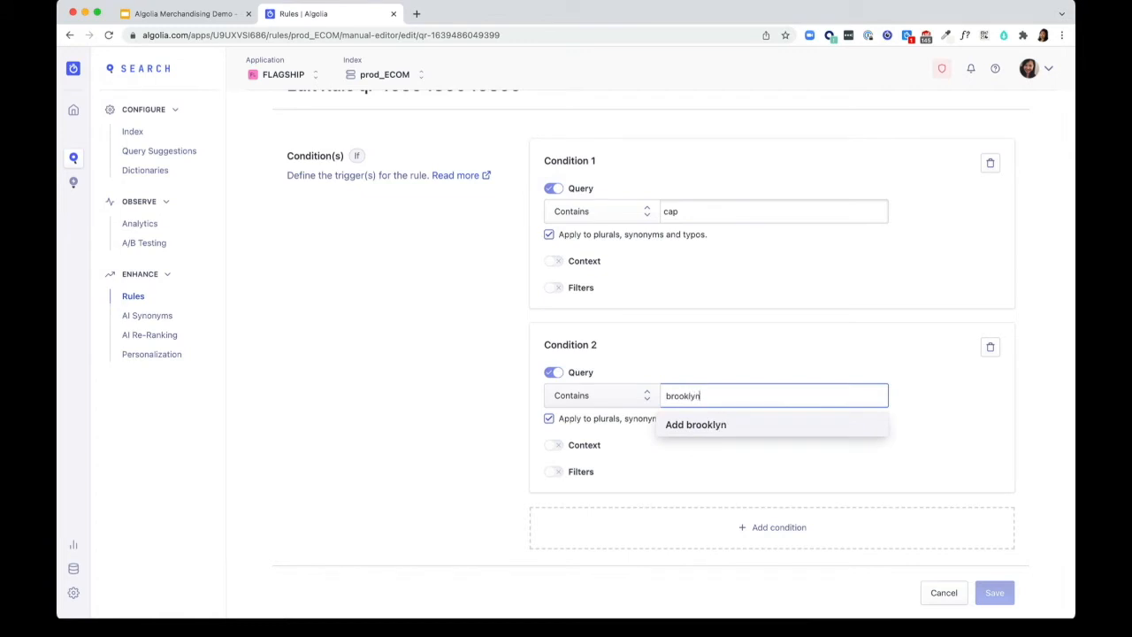
{"action": "type", "text": " beckham"}
{"action": "key", "text": "Return"}
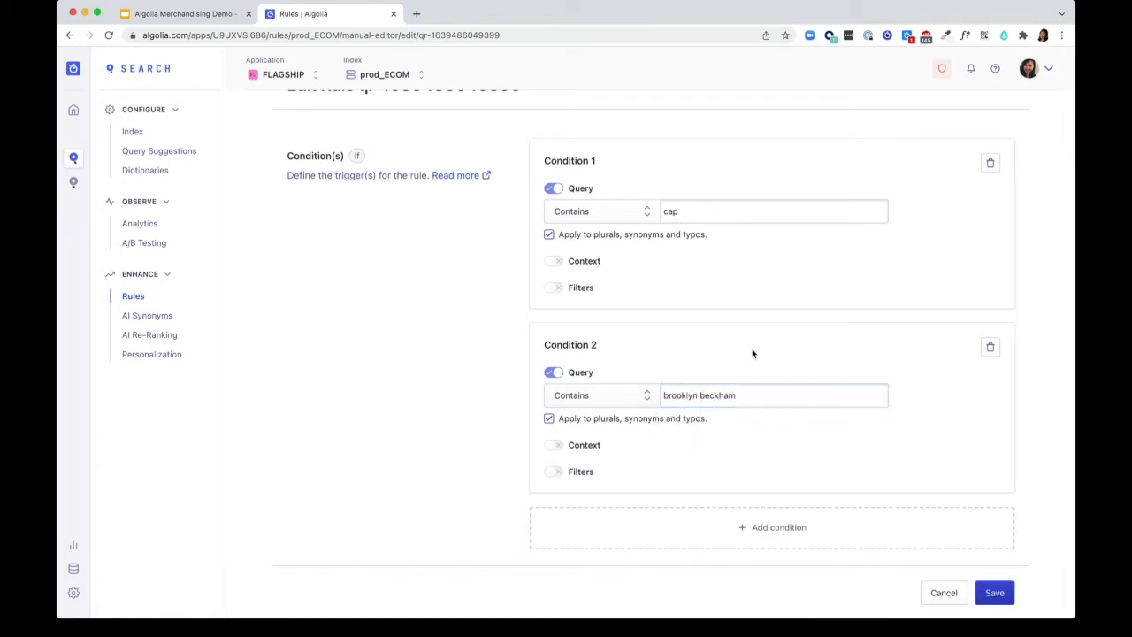
Add a Return Custom Data consequence and paste the banner JSON with description, desktop and mobile cap images, and title "Brooklyn Beckham's Caps".
{"action": "scroll", "coordinate": [818, 292], "scroll_direction": "down", "scroll_amount": 5}
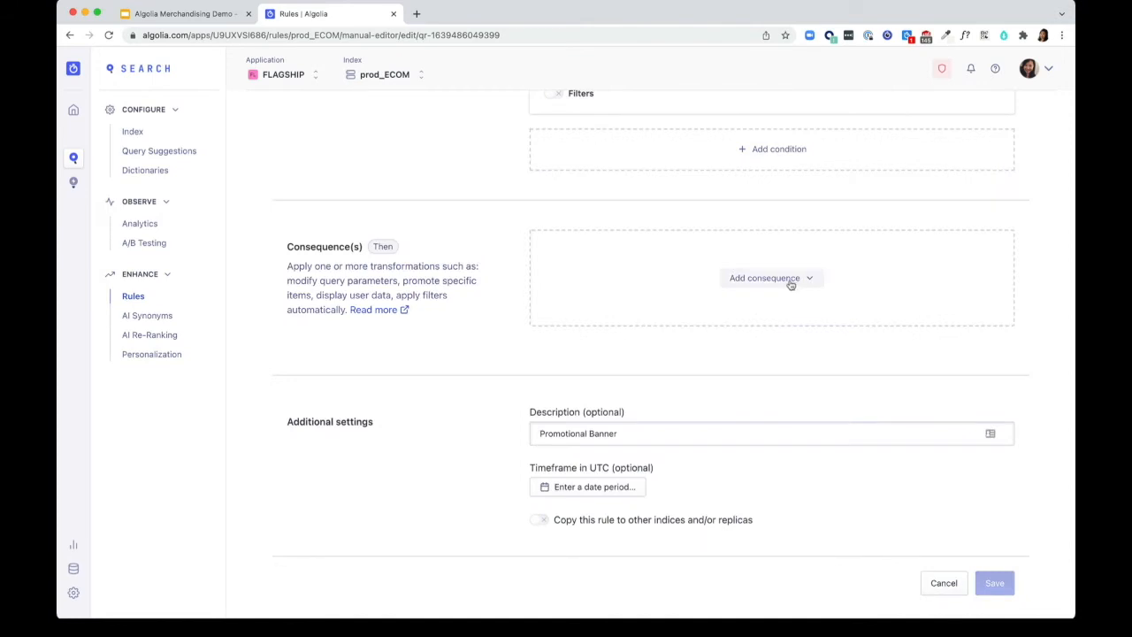
{"action": "left_click", "coordinate": [791, 285]}
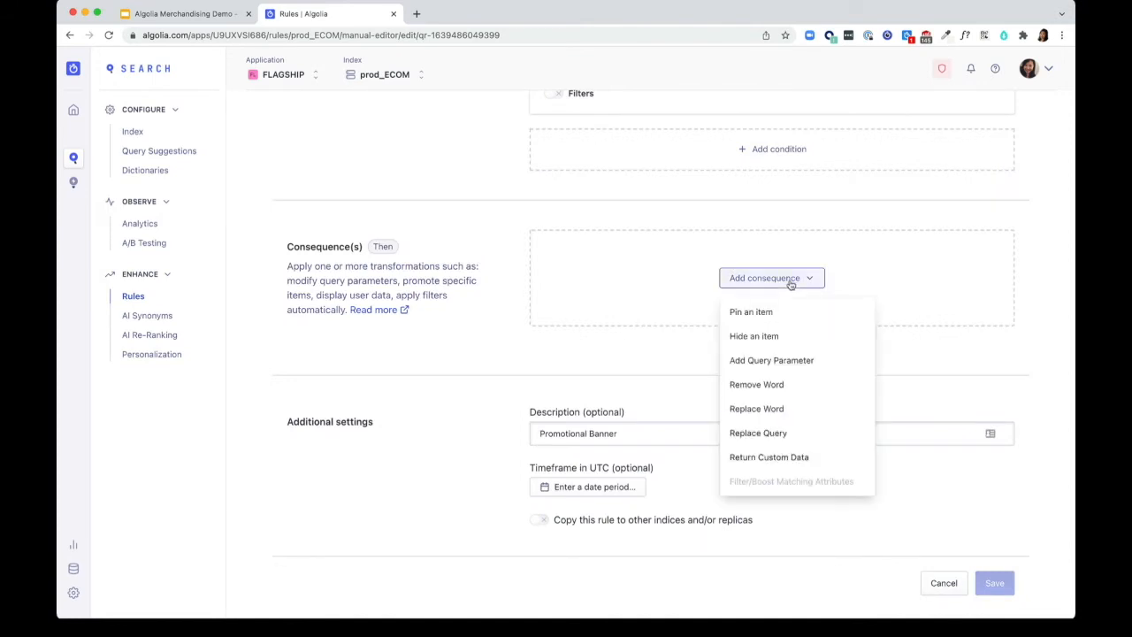
{"action": "left_click", "coordinate": [772, 459]}
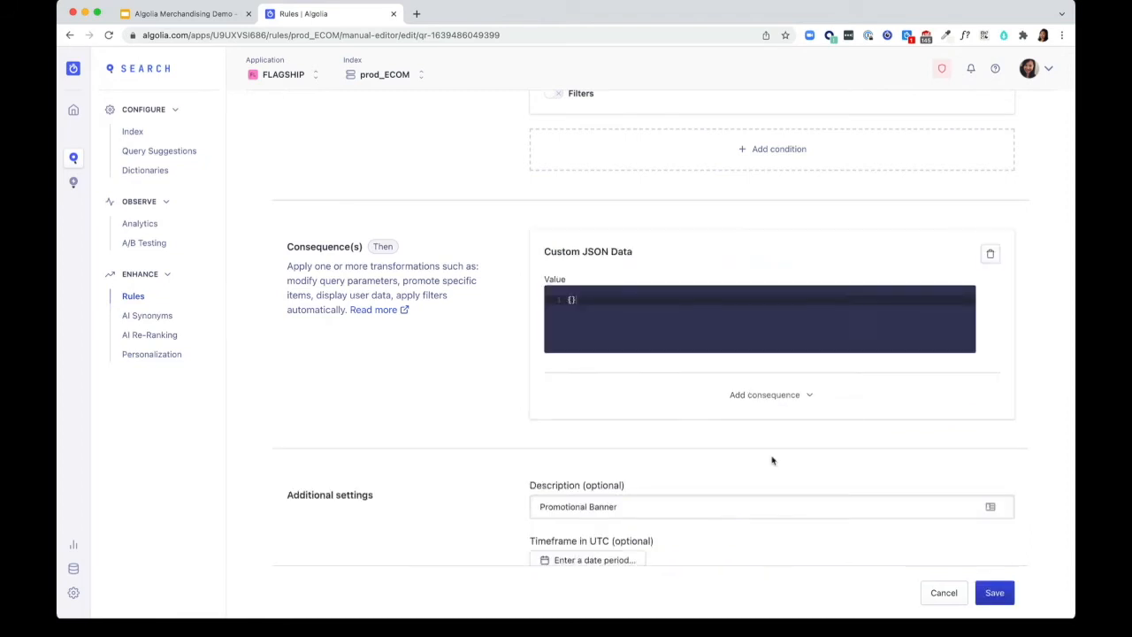
{"action": "left_click", "coordinate": [568, 299]}
{"action": "key", "text": "ctrl+v"}
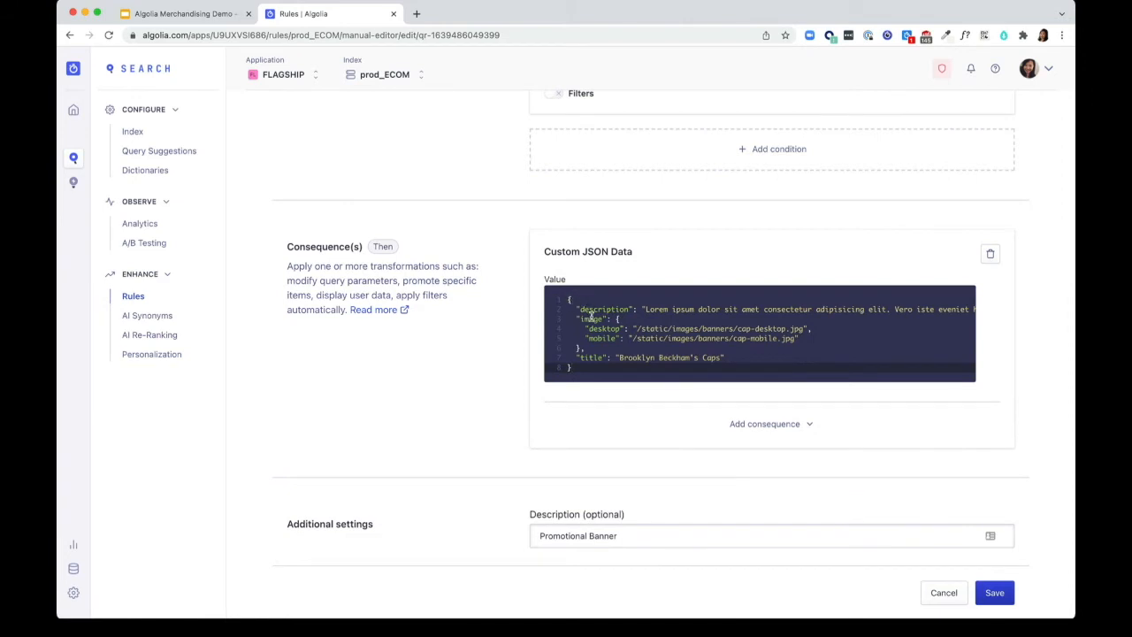
{"action": "left_click", "coordinate": [589, 357]}
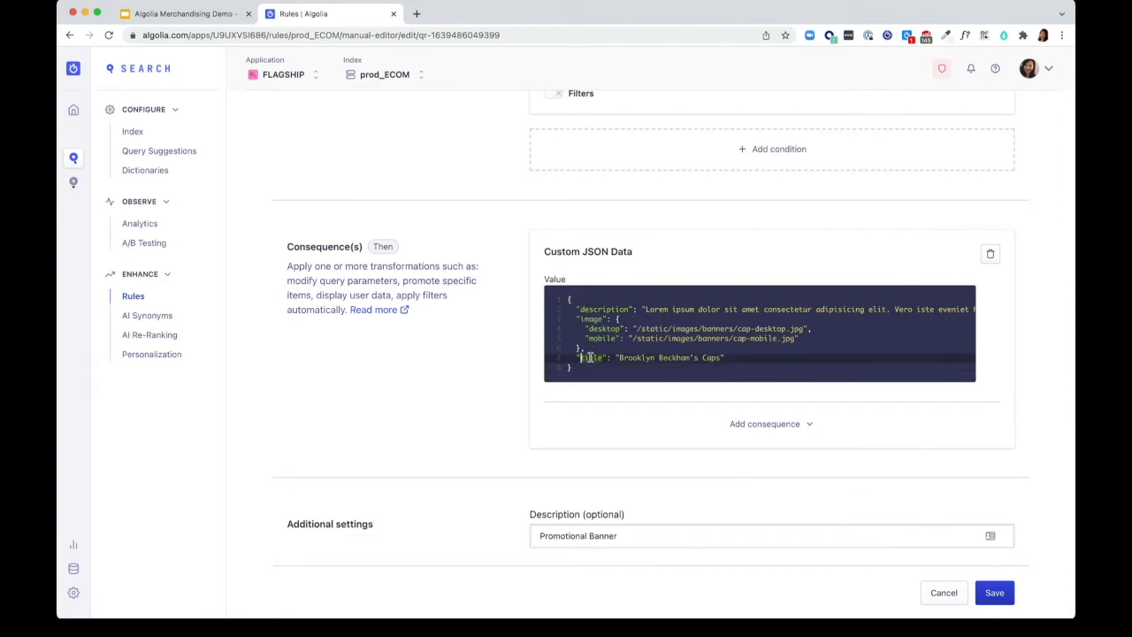
{"action": "left_click", "coordinate": [583, 310]}
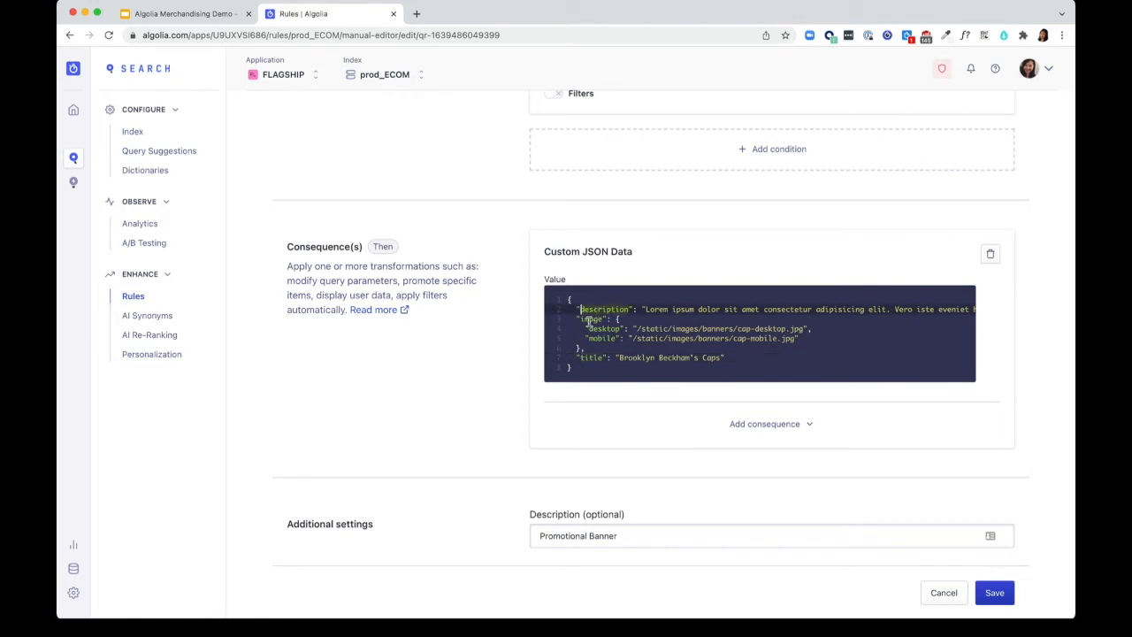
Set Condition 1 of the promotional banner rule to query contains "black friday sales".
{"action": "left_click", "coordinate": [588, 320]}
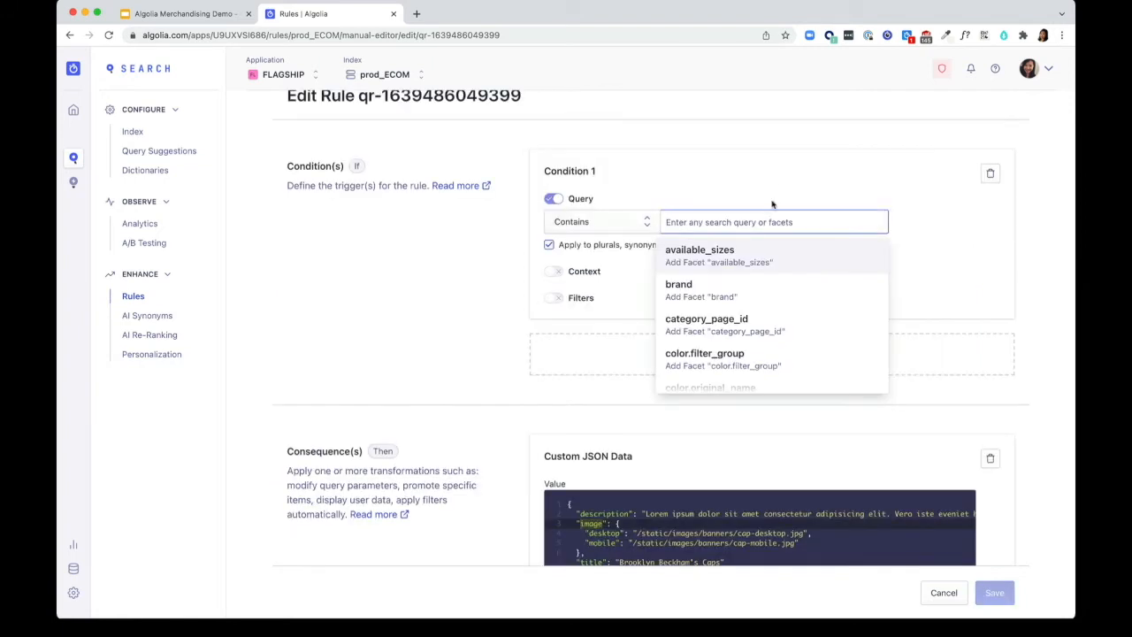
{"action": "left_click", "coordinate": [782, 179]}
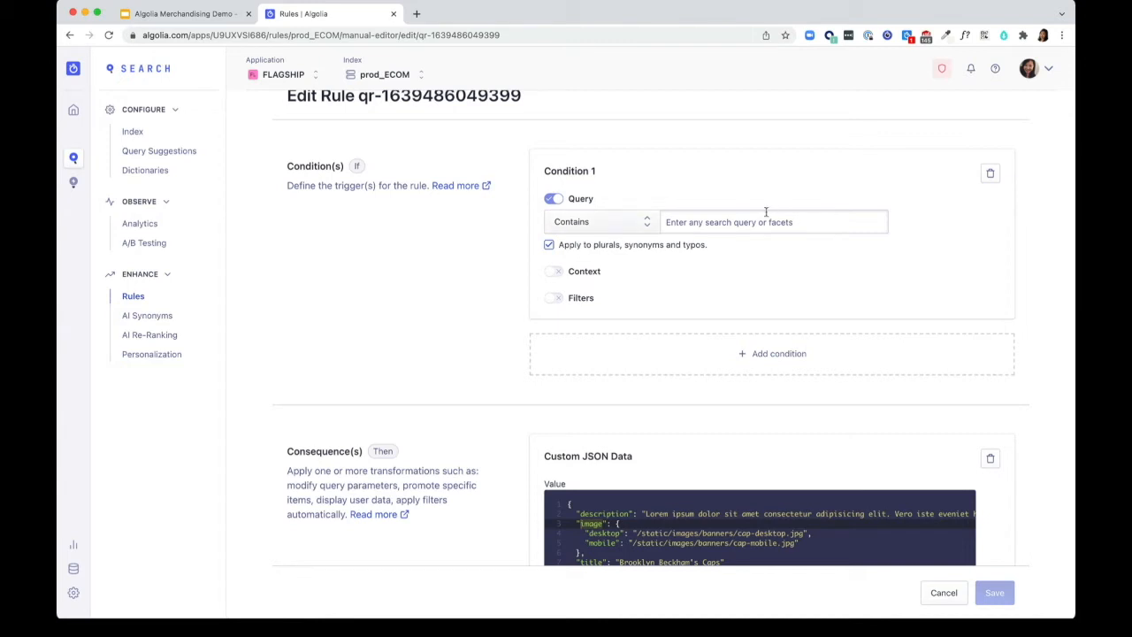
{"action": "left_click", "coordinate": [765, 212]}
{"action": "left_click", "coordinate": [766, 212]}
{"action": "type", "text": "black friday sales"}
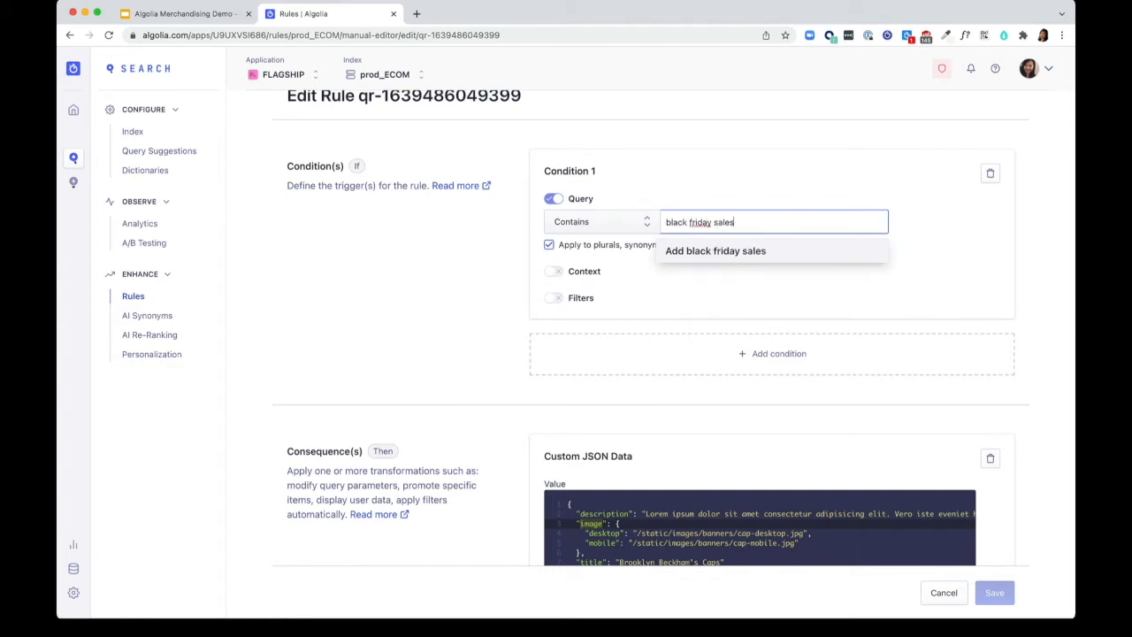
{"action": "key", "text": "Return"}
{"action": "left_click", "coordinate": [488, 279]}
Change the title in the Custom JSON Data consequence to "Black Friday Sales".
{"action": "scroll", "coordinate": [488, 278], "scroll_direction": "down", "scroll_amount": 5}
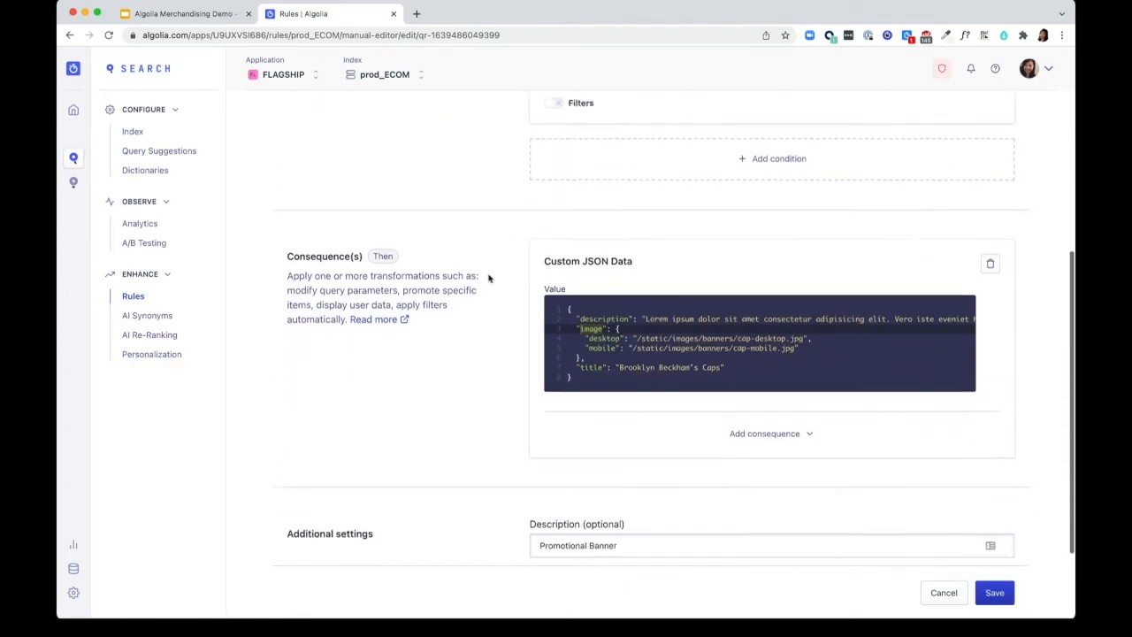
{"action": "left_click_drag", "start_coordinate": [619, 352], "coordinate": [722, 352]}
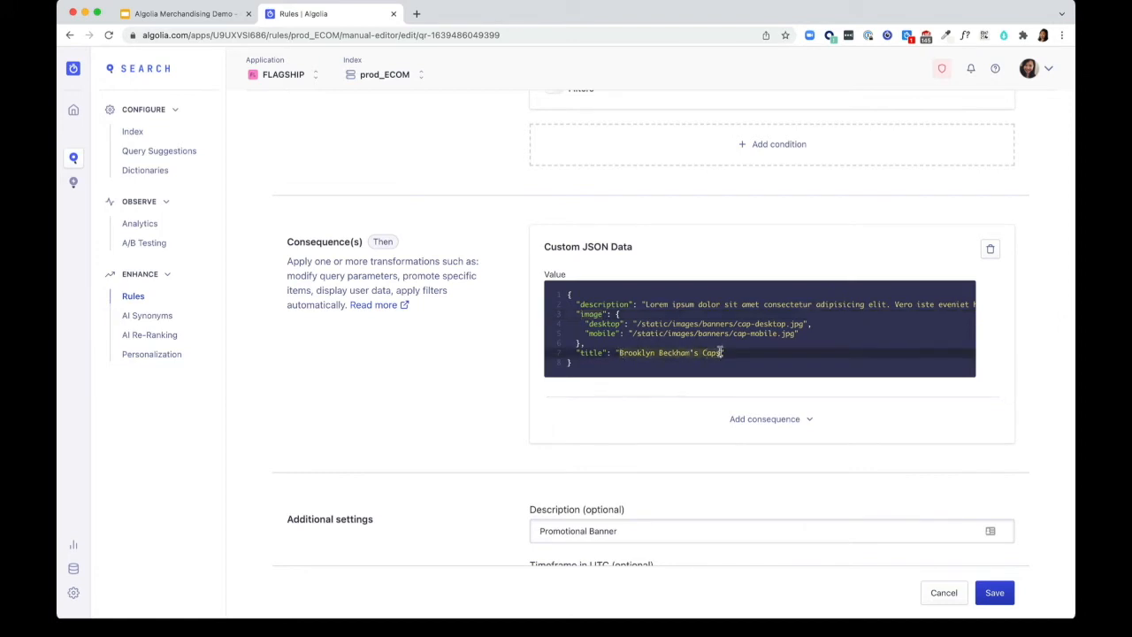
{"action": "type", "text": "Black Fr"}
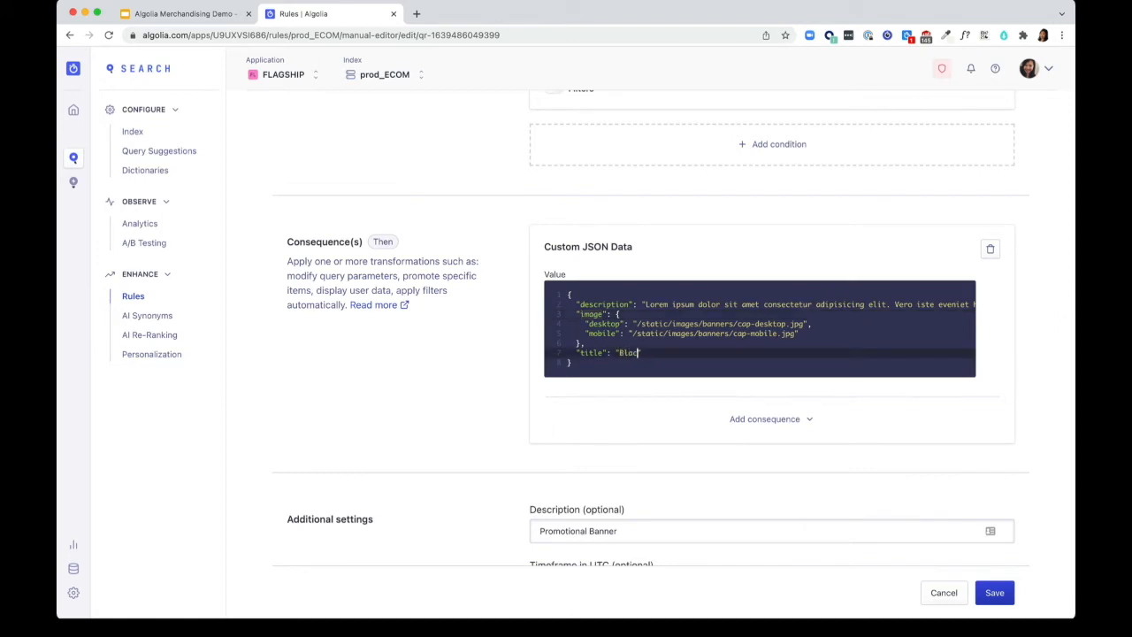
{"action": "type", "text": "iday Sales"}
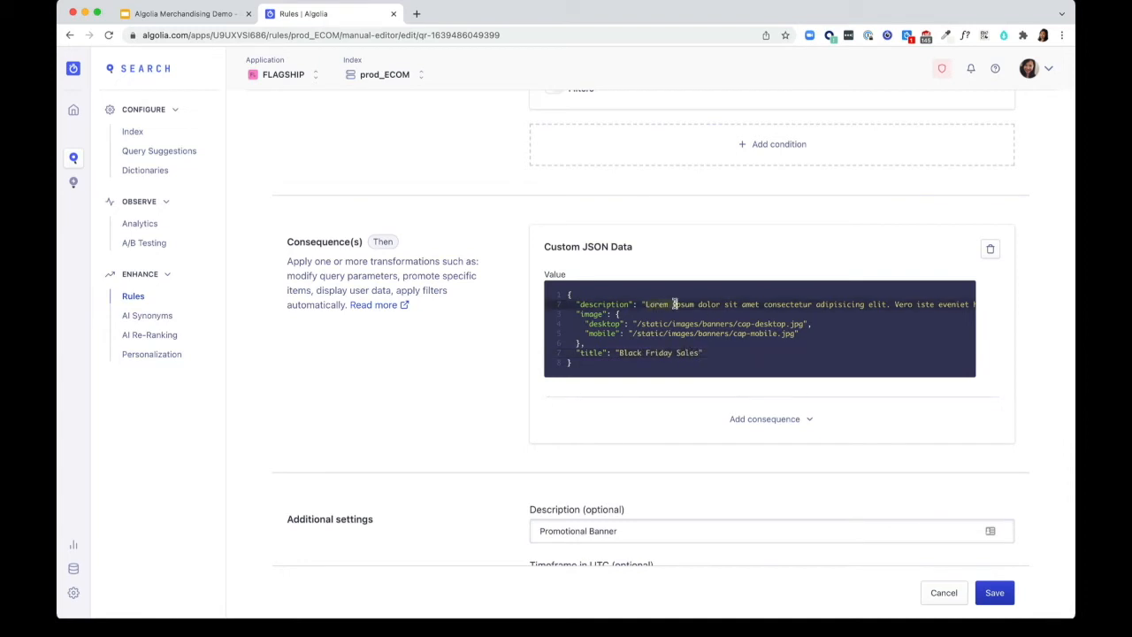
{"action": "left_click_drag", "start_coordinate": [637, 324], "coordinate": [688, 325]}
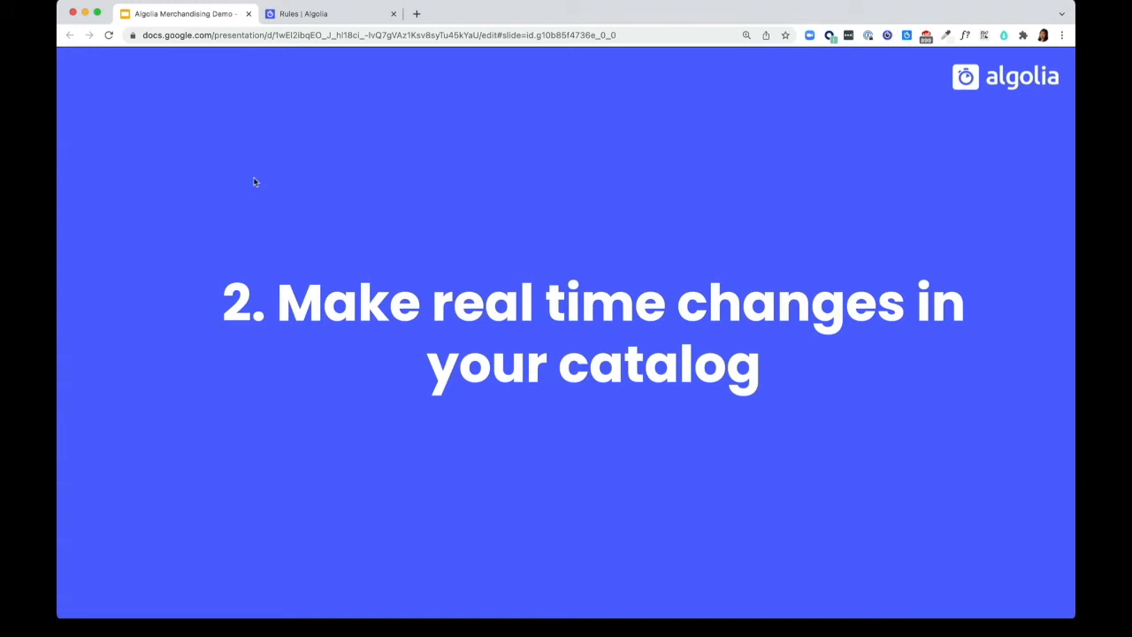
Switch to the Algolia rules page and set the new visual rule's trigger to query contains "dress".
{"action": "left_click", "coordinate": [297, 11]}
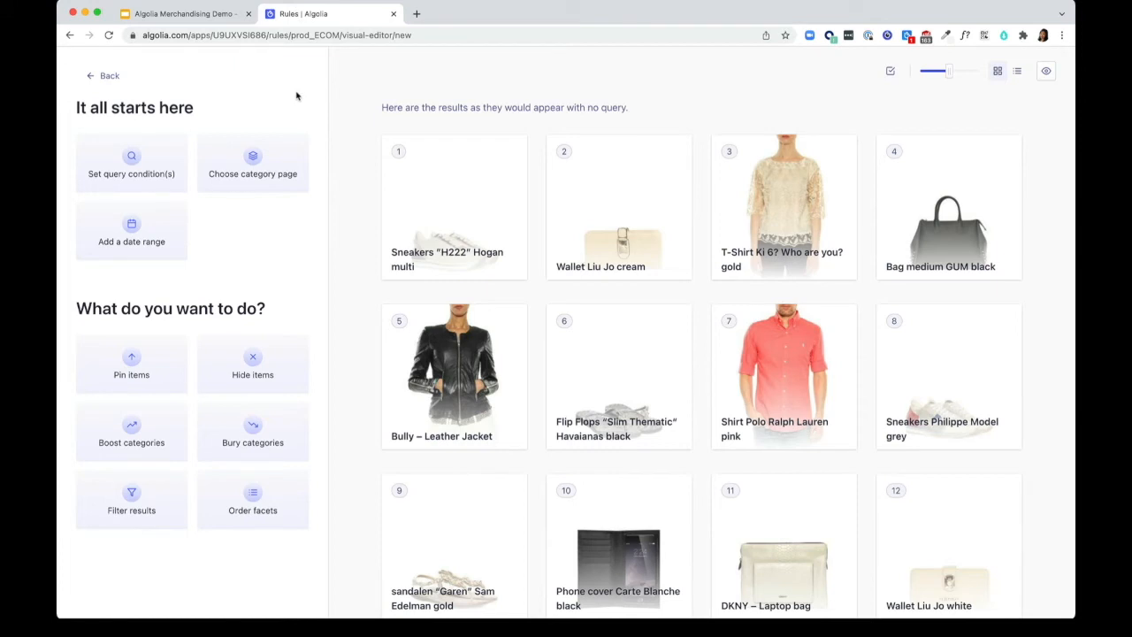
{"action": "left_click", "coordinate": [158, 168]}
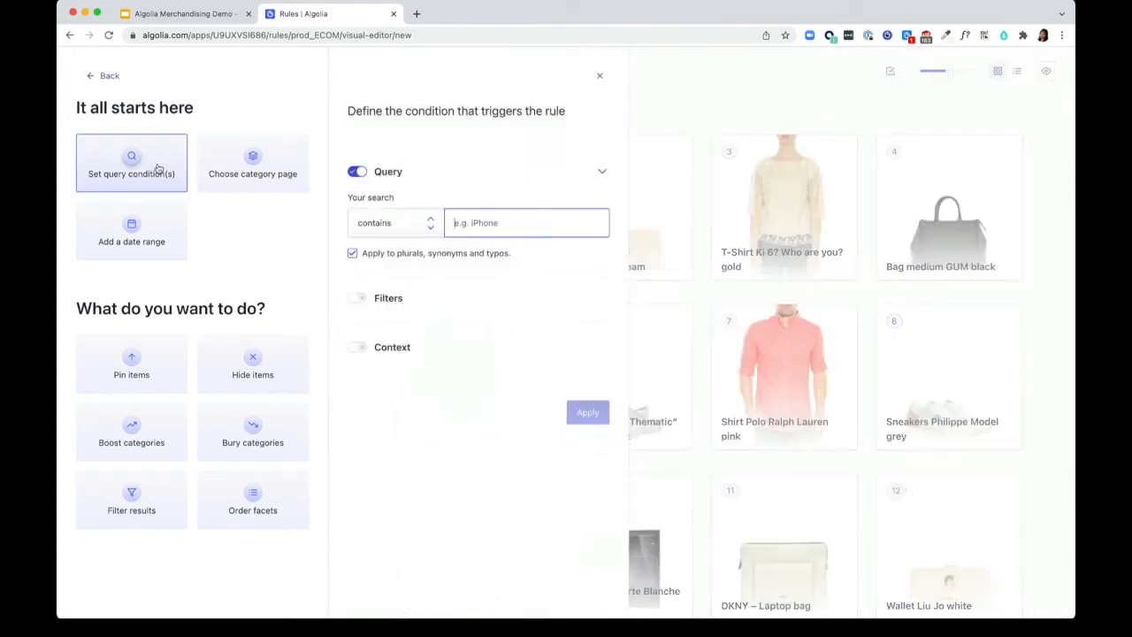
{"action": "type", "text": "dress"}
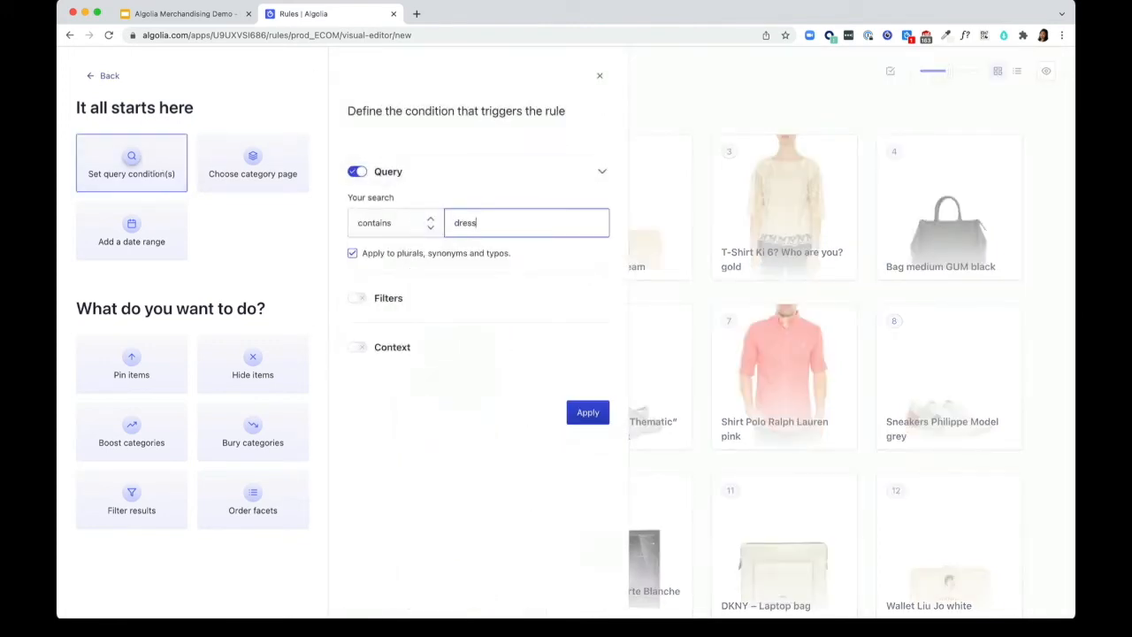
{"action": "key", "text": "Return"}
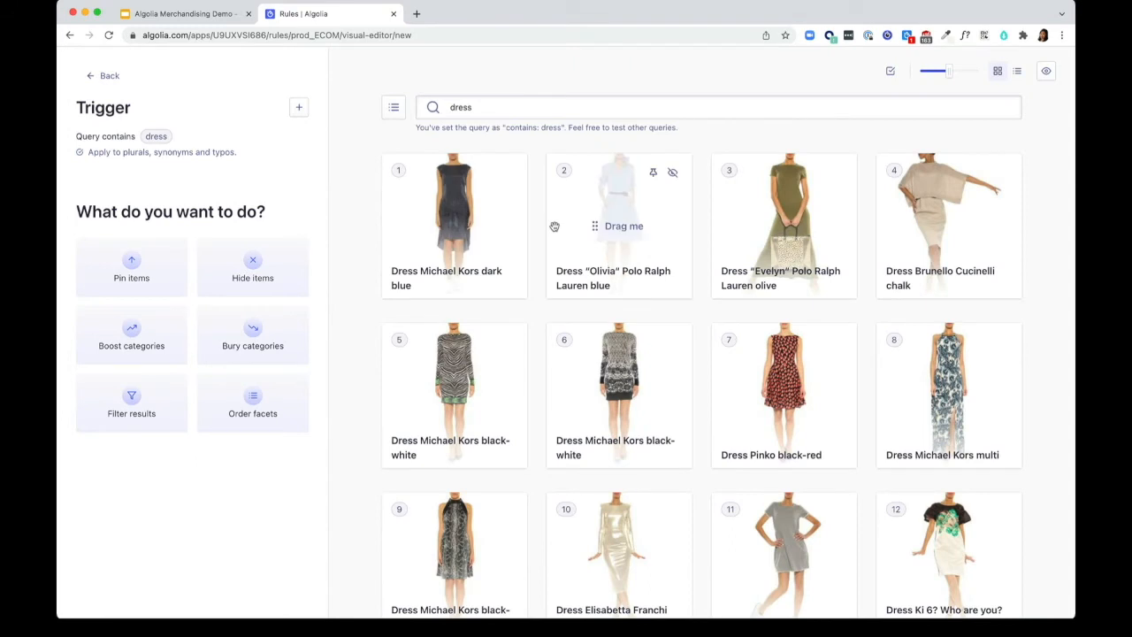
Hide the blue "Olivia" Polo Ralph Lauren dress and move the black-white Michael Kors dress from position 8 to position 1.
{"action": "mouse_move", "coordinate": [664, 226]}
{"action": "left_click", "coordinate": [673, 173]}
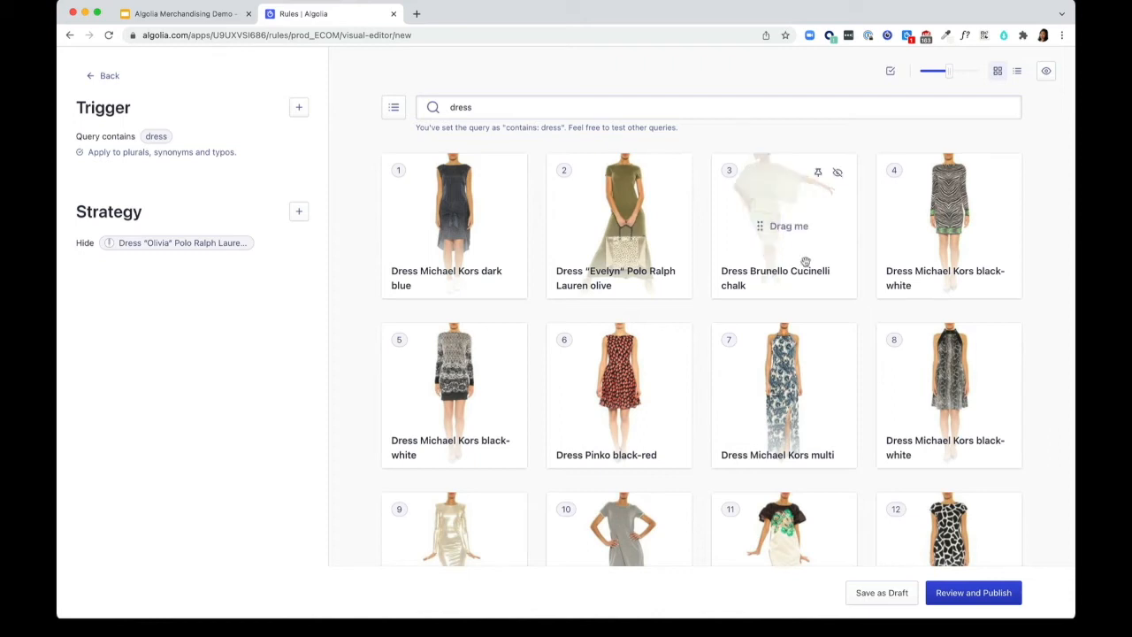
{"action": "left_click_drag", "start_coordinate": [935, 387], "coordinate": [449, 224]}
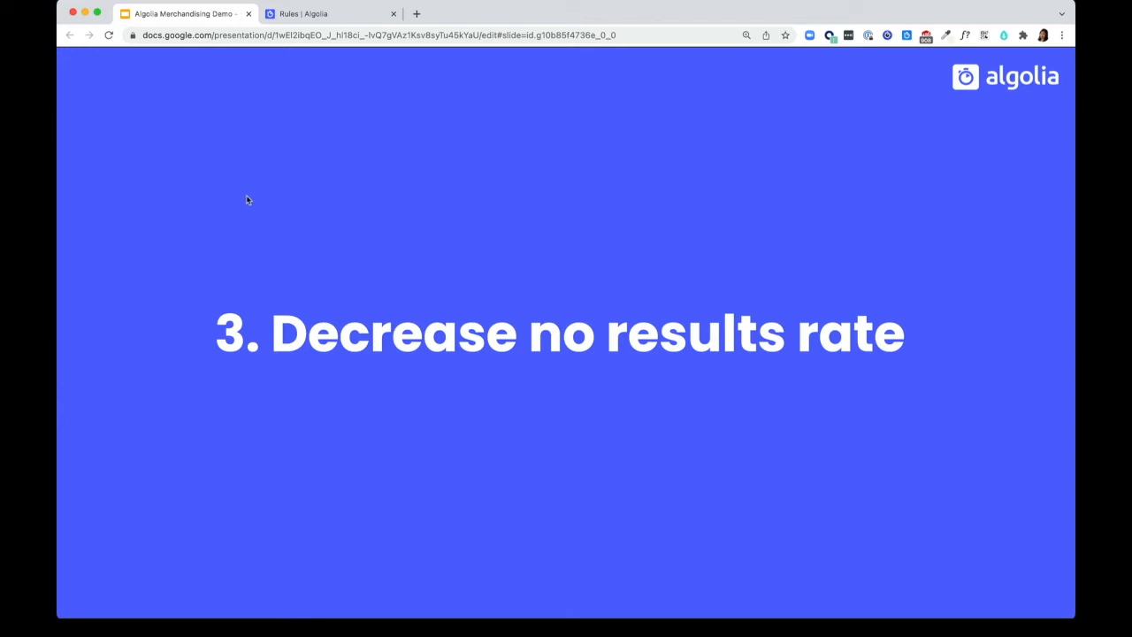
Switch back to the Algolia rules page and set a new visual rule's trigger to query contains "sportwear".
{"action": "left_click", "coordinate": [303, 16]}
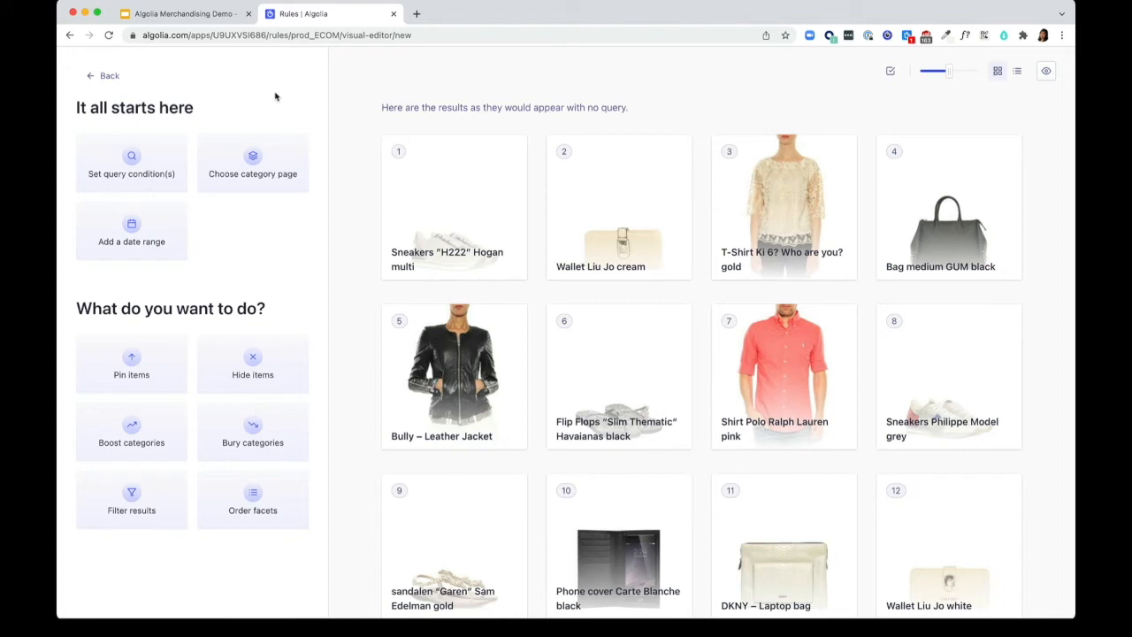
{"action": "left_click", "coordinate": [131, 168]}
{"action": "type", "text": "sportwear"}
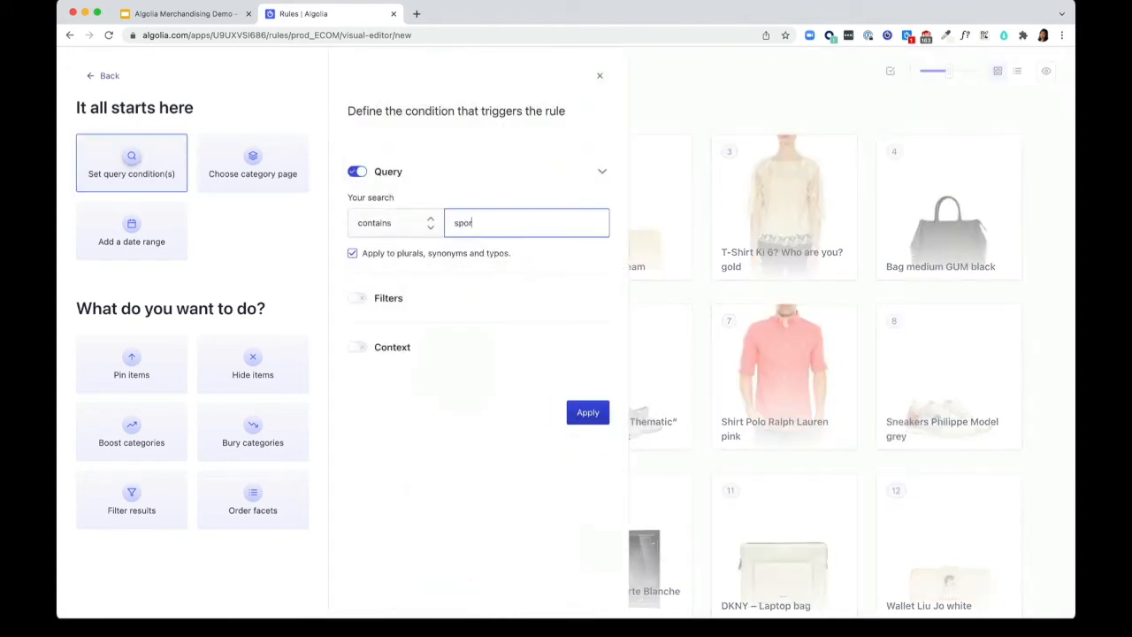
{"action": "key", "text": "Return"}
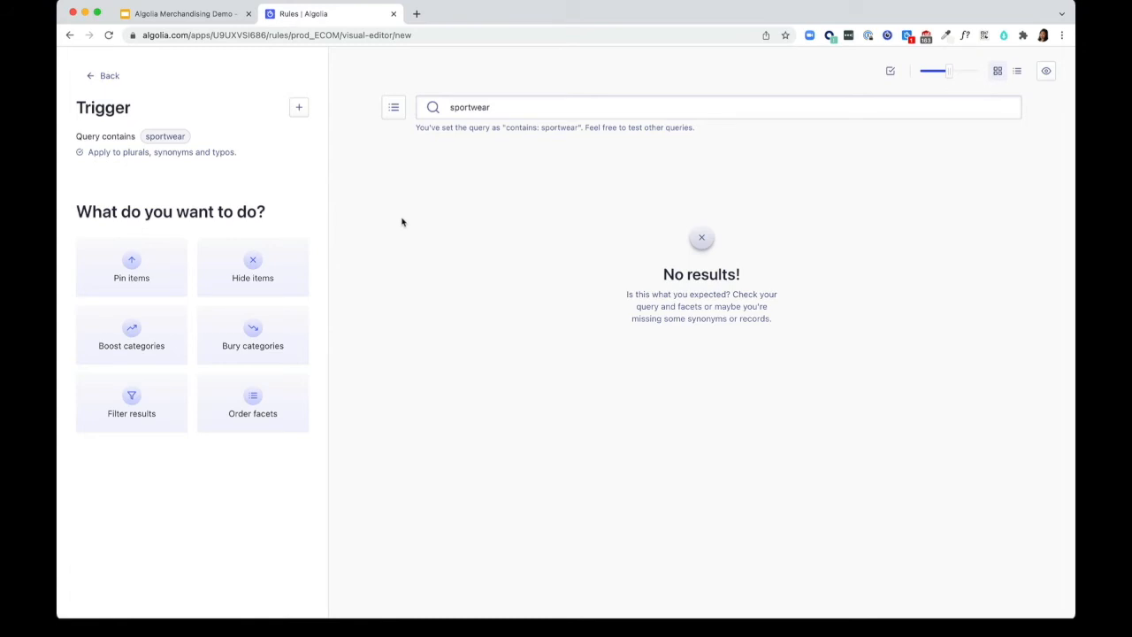
Search the preview for "sneaker" and pin the "H222" Hogan multi sneakers at position 1 and the "Lunar Internationalist" Nike grey sneakers at position 3.
{"action": "double_click", "coordinate": [485, 107]}
{"action": "type", "text": "sneaker"}
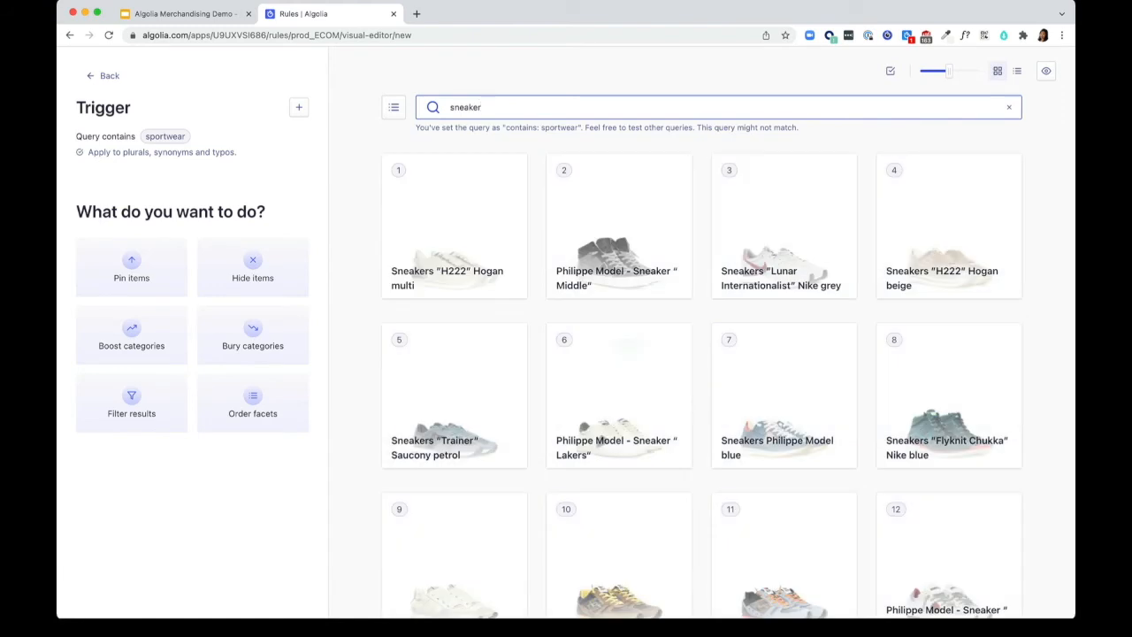
{"action": "left_click", "coordinate": [488, 173]}
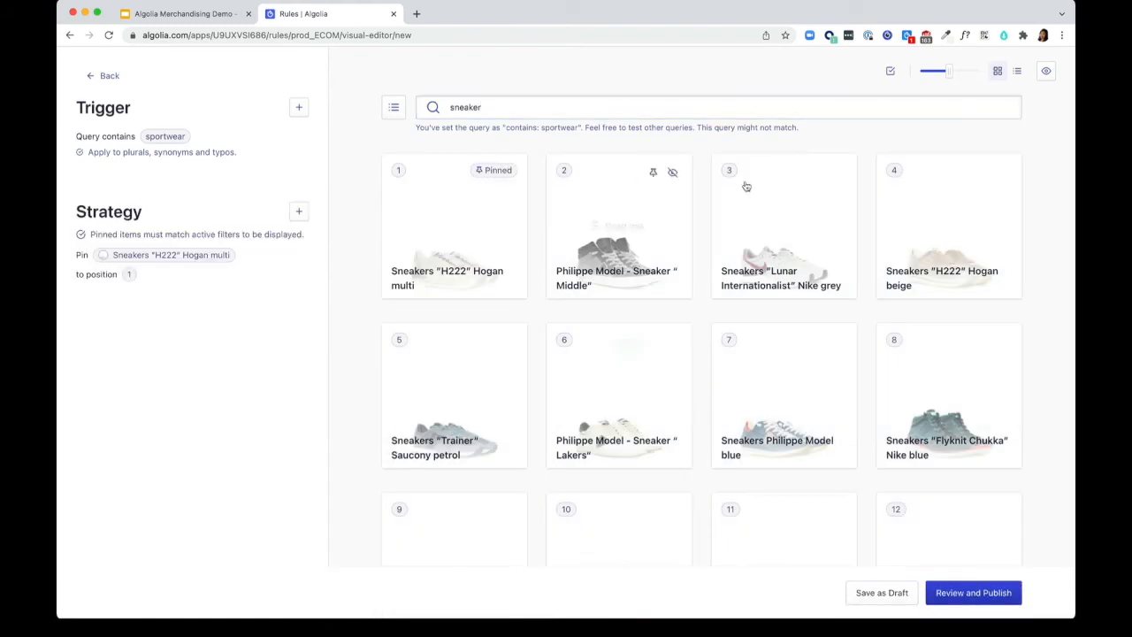
{"action": "left_click", "coordinate": [817, 173]}
Search the preview for "shorts" and pin the green "Newport" shorts at position 2 and the blue and green Polo swimming shorts at positions 6 and 7.
{"action": "left_click", "coordinate": [548, 110]}
{"action": "double_click", "coordinate": [546, 111]}
{"action": "type", "text": "shorts"}
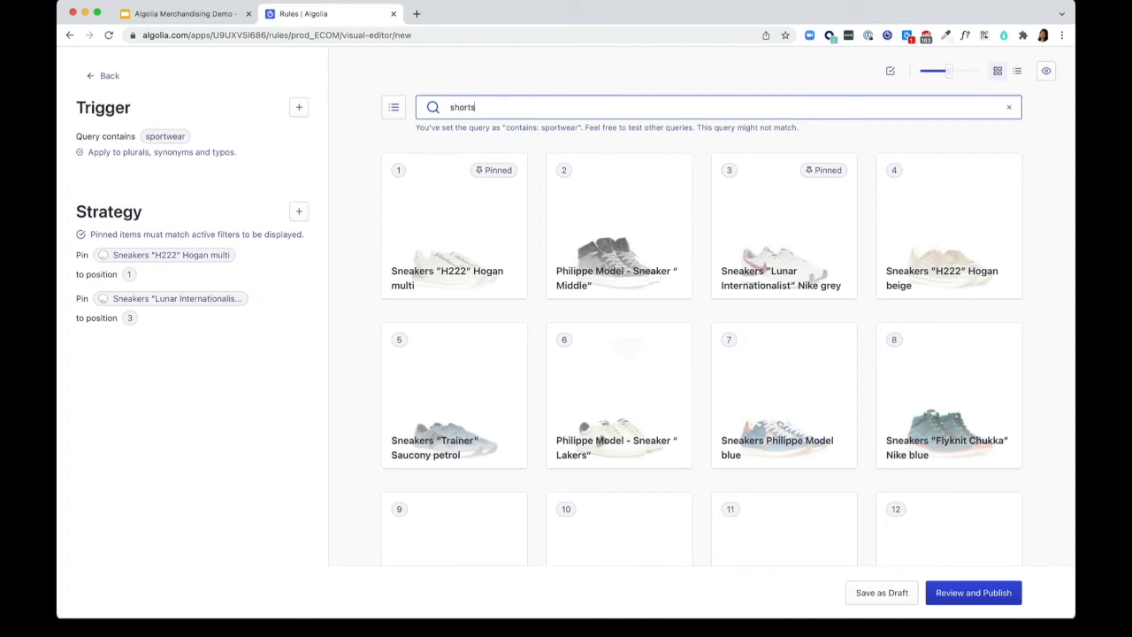
{"action": "left_click", "coordinate": [652, 173]}
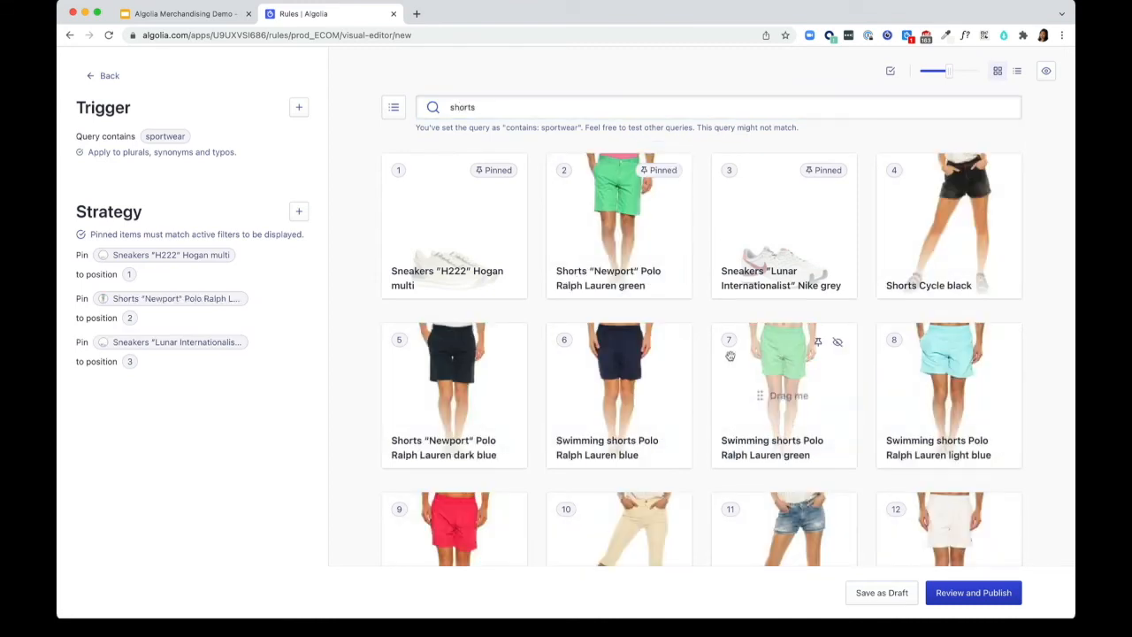
{"action": "left_click", "coordinate": [819, 349]}
{"action": "left_click", "coordinate": [652, 343]}
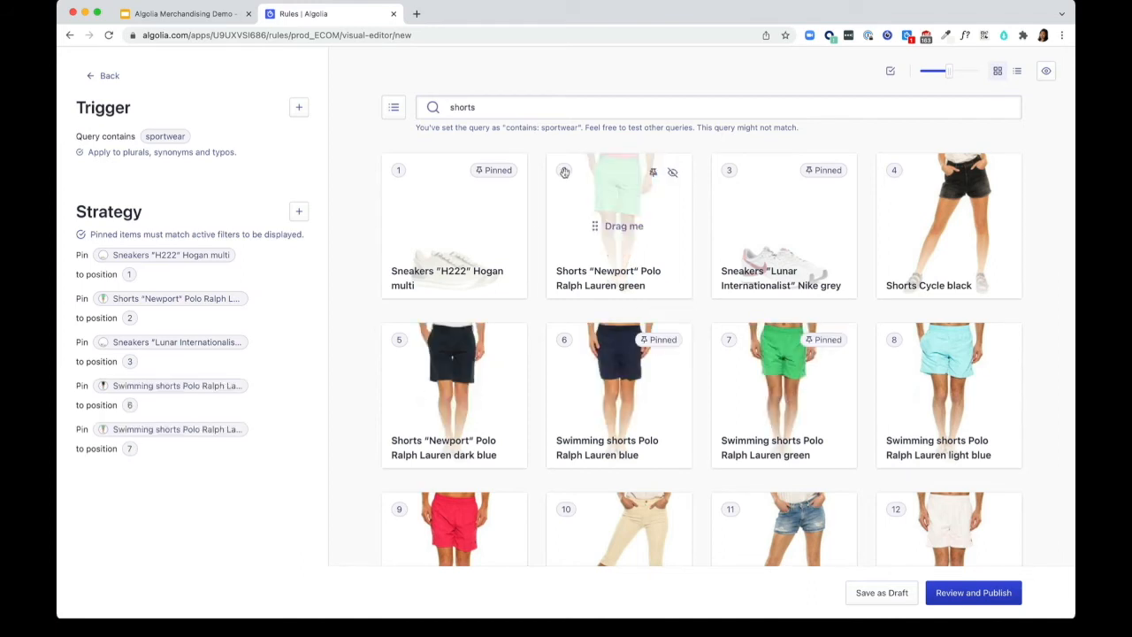
Preview the rule's results for the query "sportwear".
{"action": "left_click", "coordinate": [608, 107]}
{"action": "type", "text": "sportwear"}
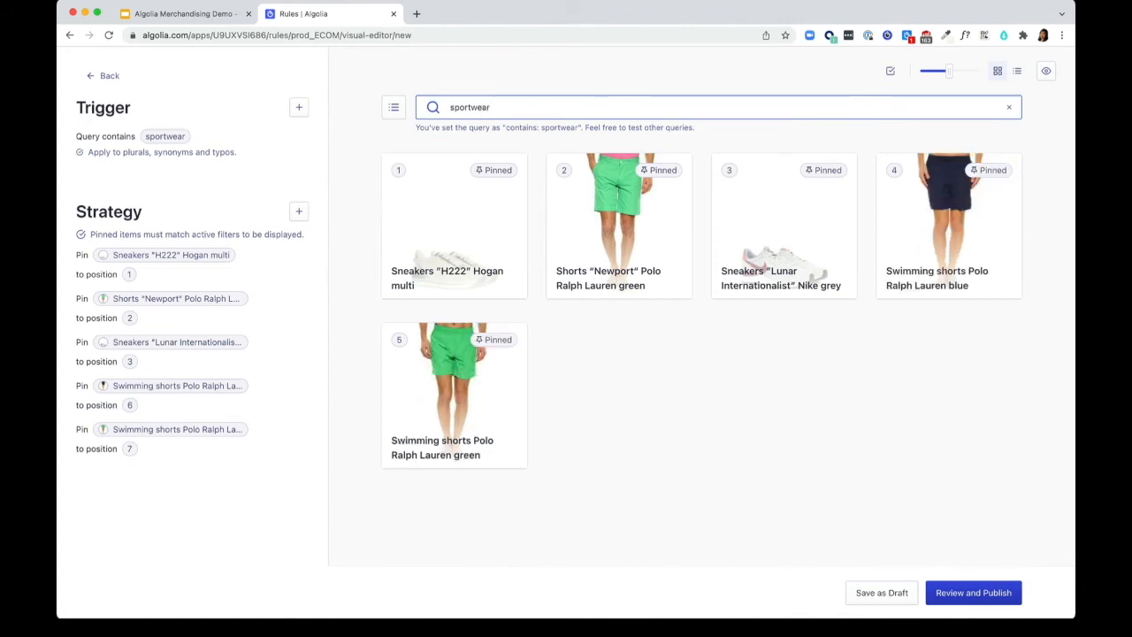
{"action": "left_click", "coordinate": [624, 91]}
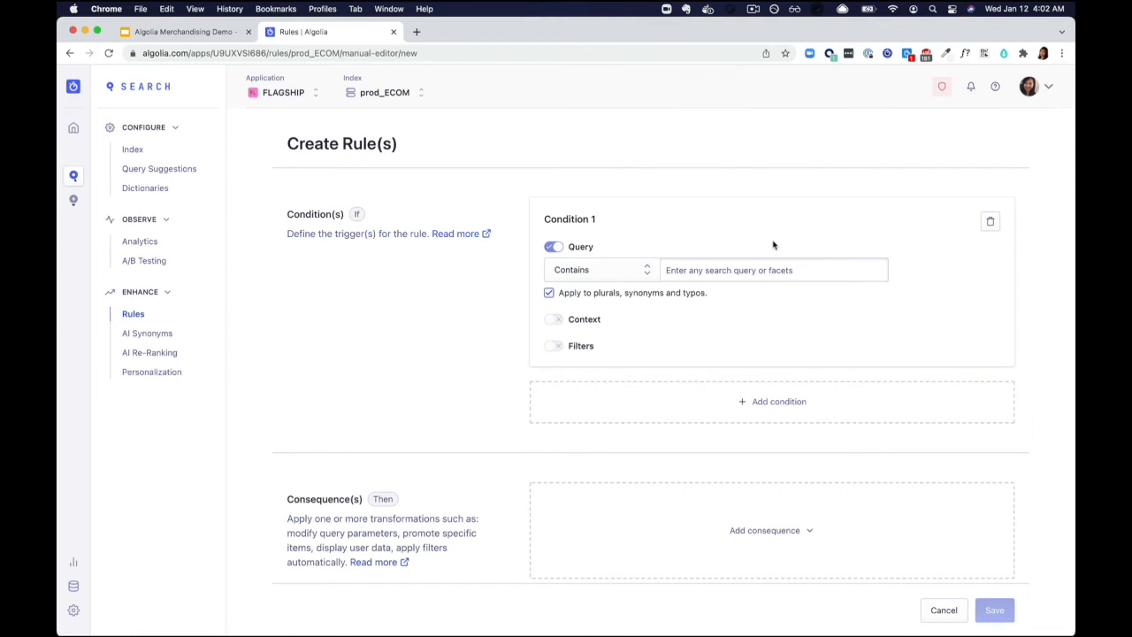
{"action": "left_click", "coordinate": [753, 266]}
{"action": "type", "text": "shir"}
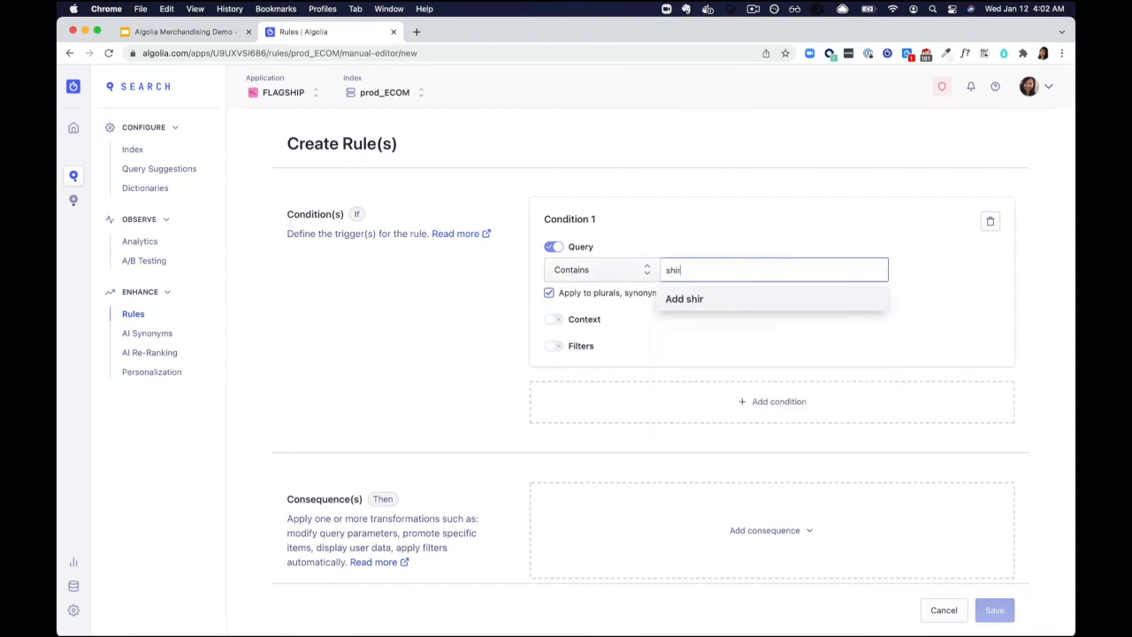
{"action": "type", "text": "t size s"}
{"action": "key", "text": "super+a"}
{"action": "key", "text": "BackSpace"}
{"action": "type", "text": "shoe size 2"}
{"action": "key", "text": "BackSpace"}
{"action": "type", "text": "36"}
{"action": "key", "text": "Return"}
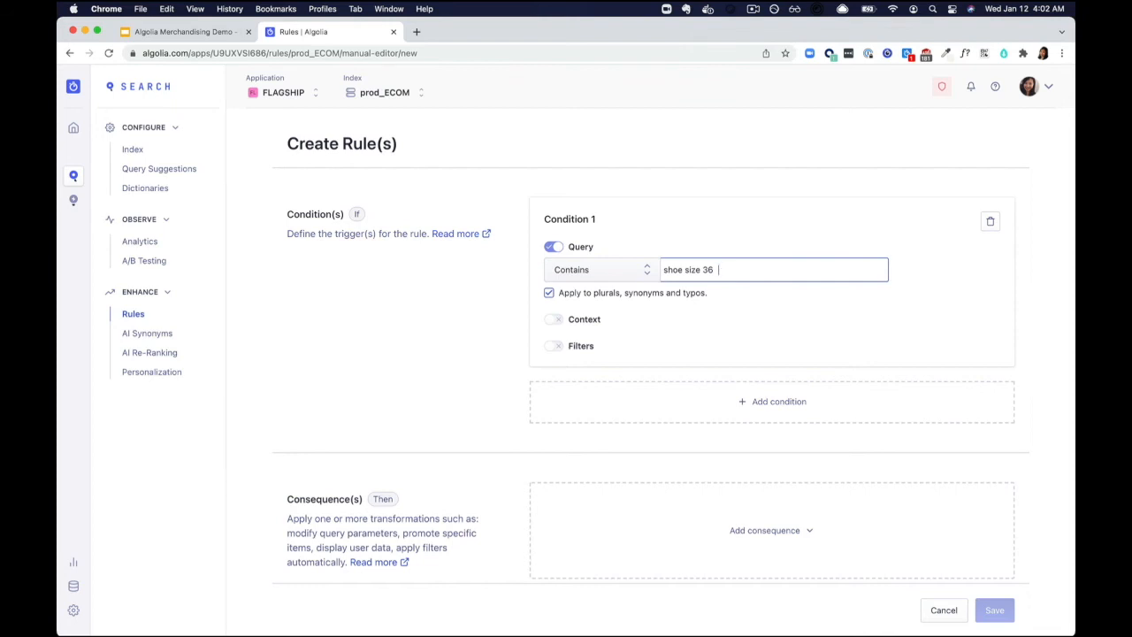
Set Condition 1 of the new manual rule to query contains "size" followed by the available_sizes facet.
{"action": "key", "text": "BackSpace"}
{"action": "type", "text": "size s"}
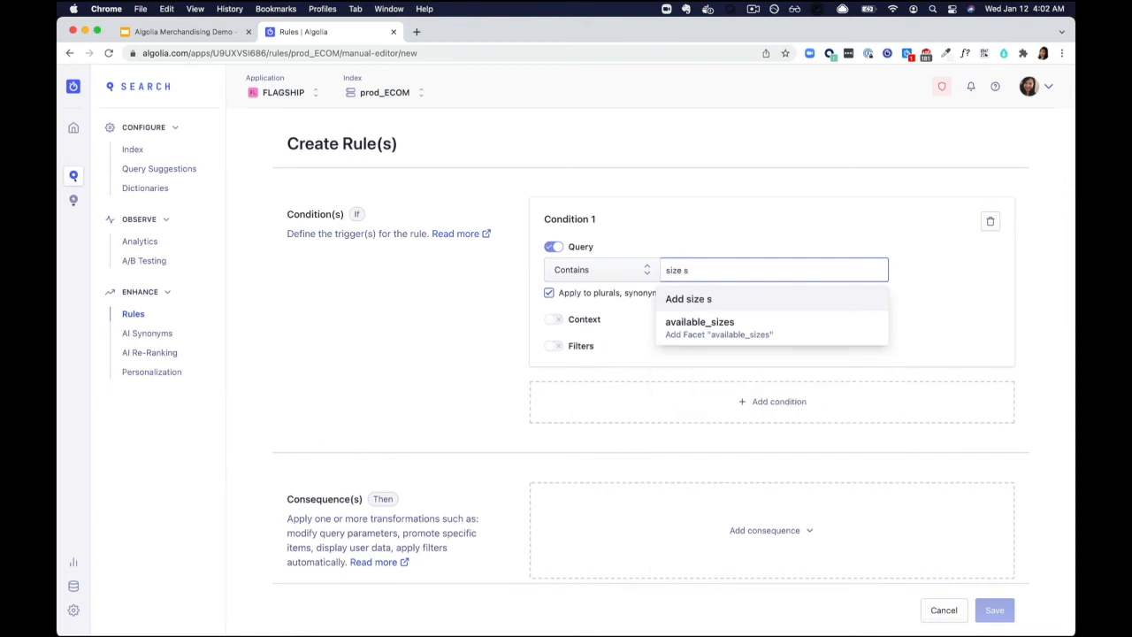
{"action": "key", "text": "BackSpace"}
{"action": "type", "text": "36"}
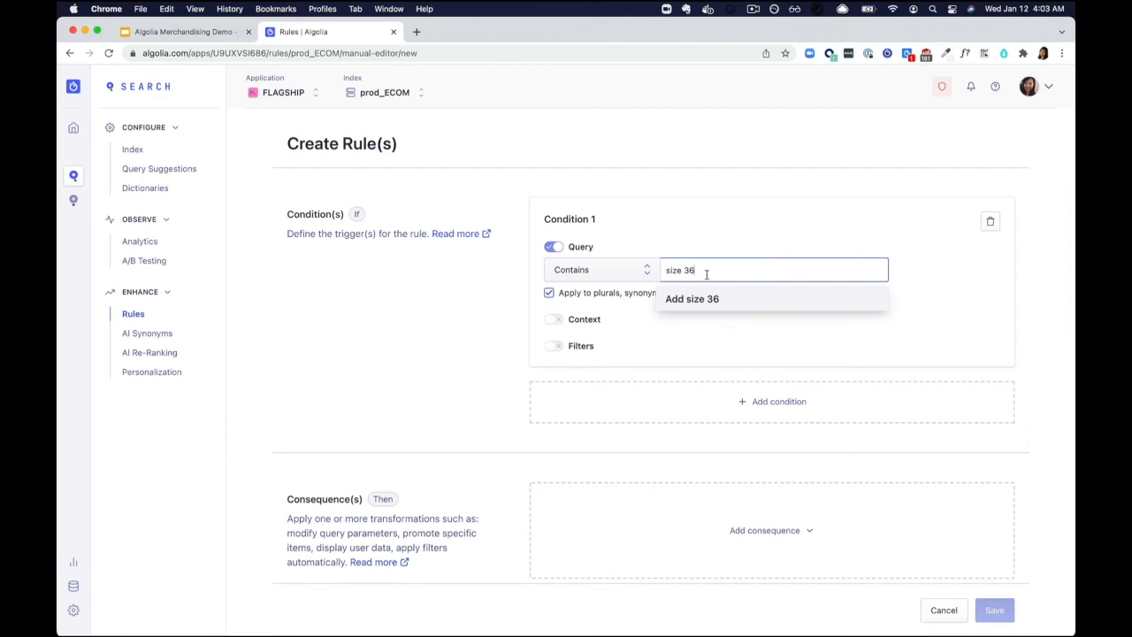
{"action": "key", "text": "BackSpace"}
{"action": "key", "text": "BackSpace"}
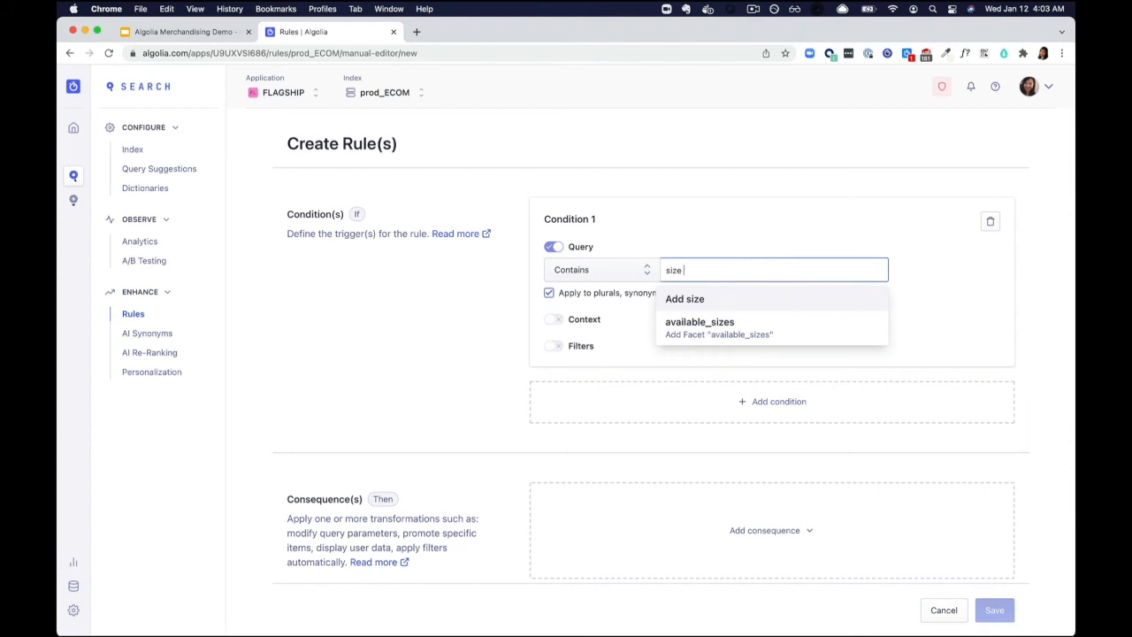
{"action": "key", "text": "Down"}
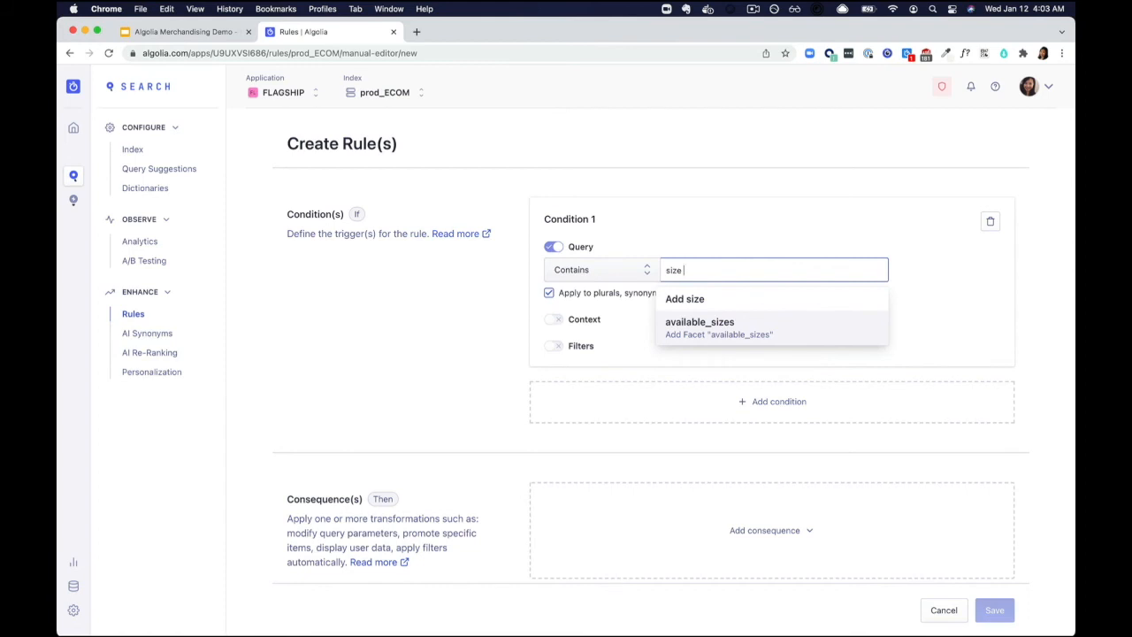
{"action": "key", "text": "Return"}
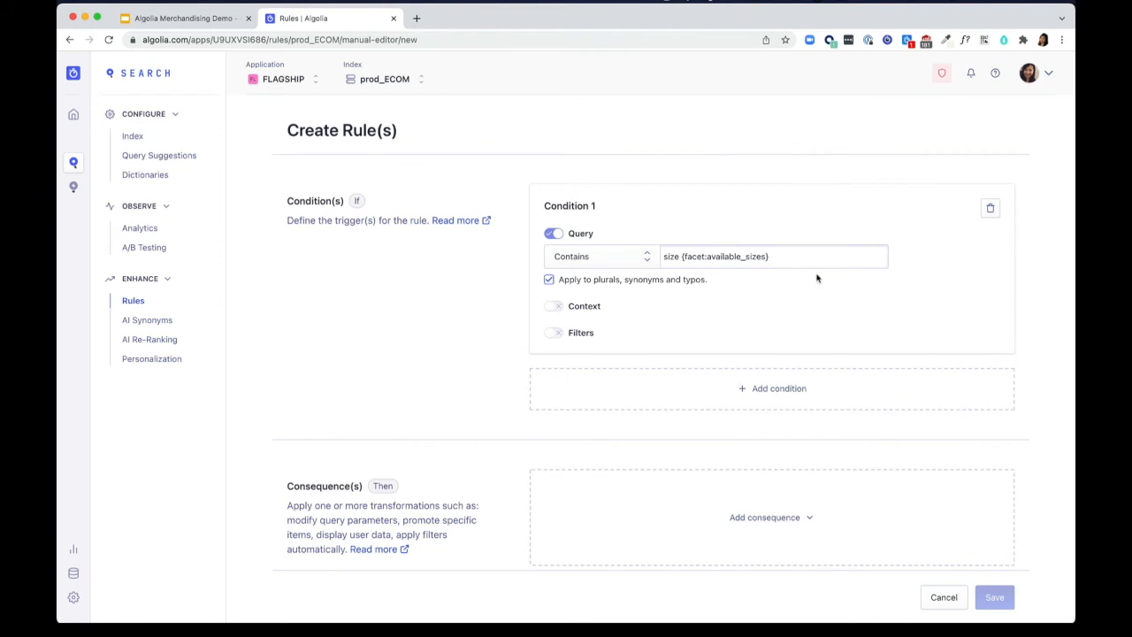
Add a Filter/Boost Matching Attributes consequence to the rule using the available_sizes facet.
{"action": "scroll", "coordinate": [817, 277], "scroll_direction": "down", "scroll_amount": 5}
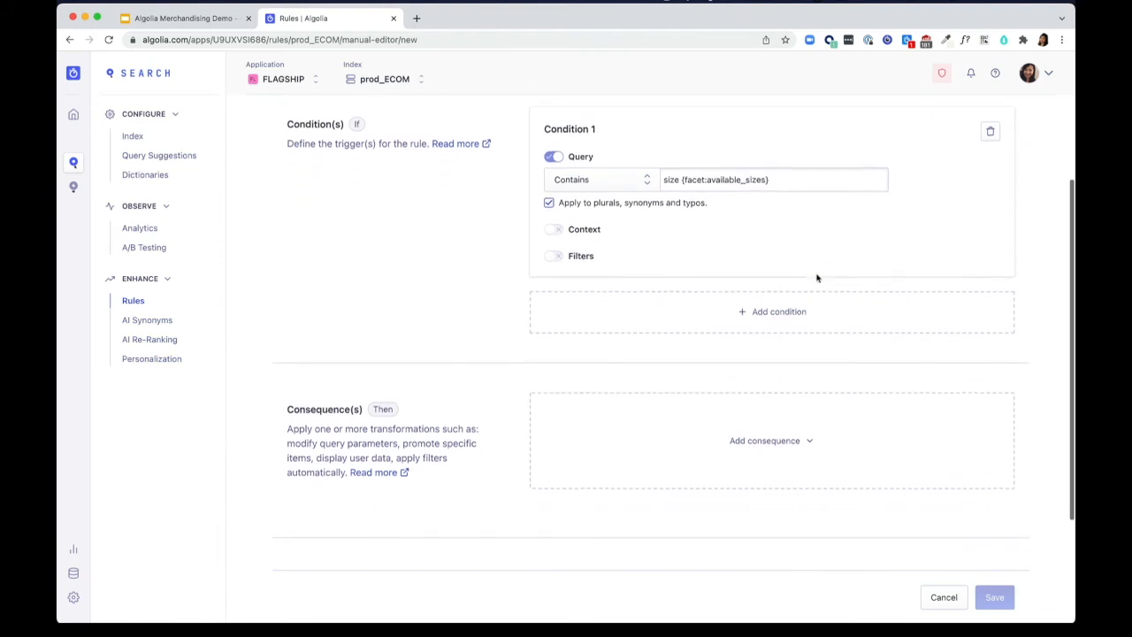
{"action": "left_click", "coordinate": [797, 284]}
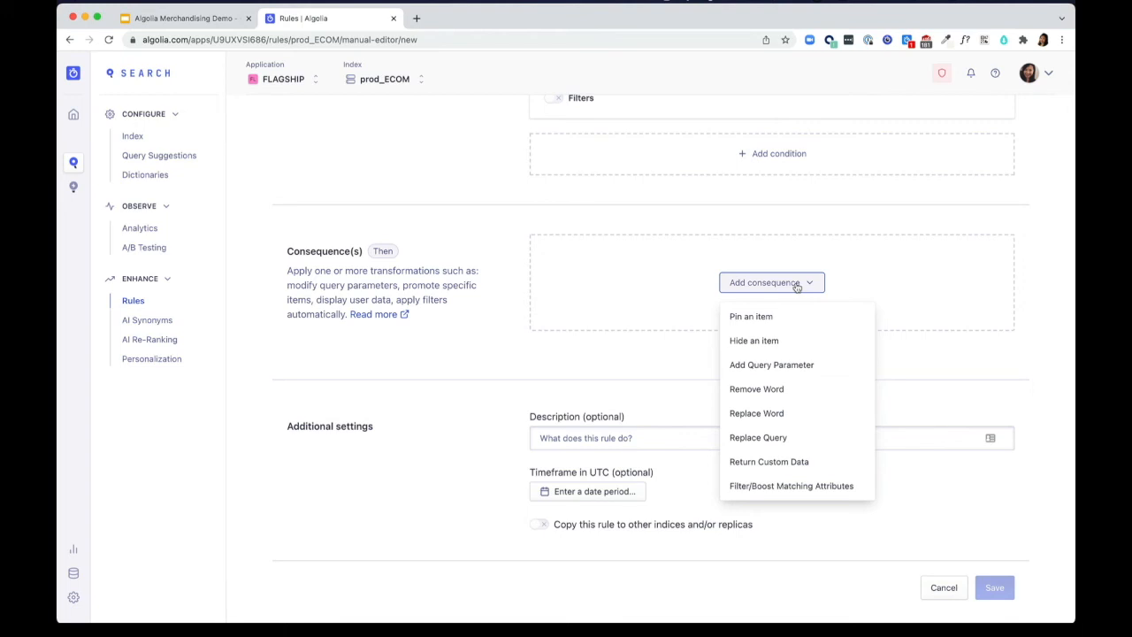
{"action": "left_click", "coordinate": [798, 491]}
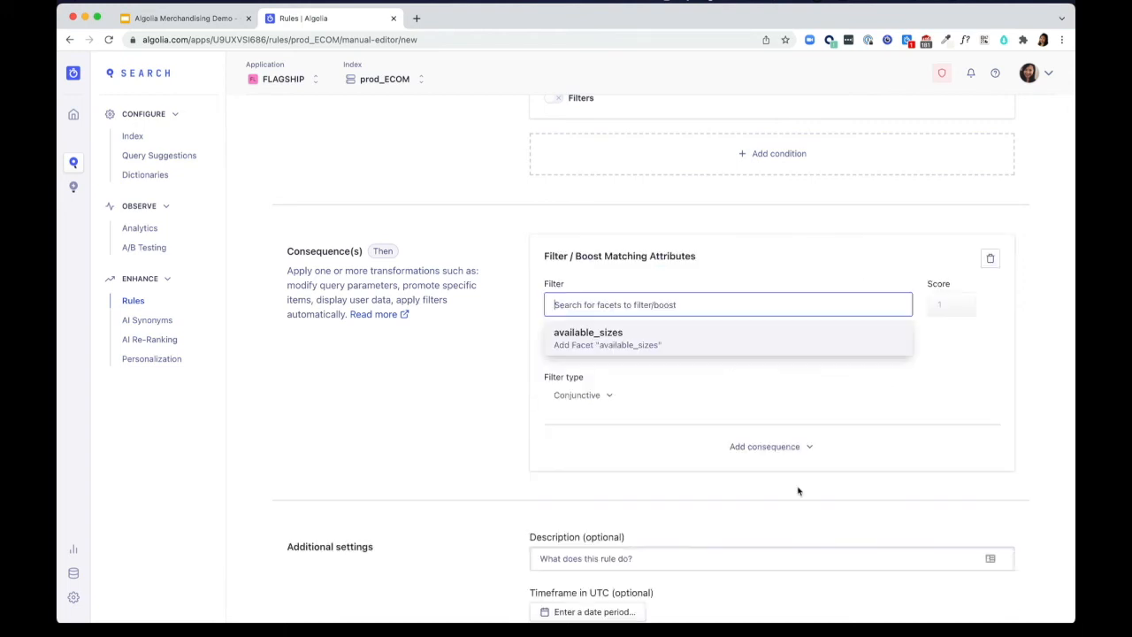
{"action": "left_click", "coordinate": [703, 338]}
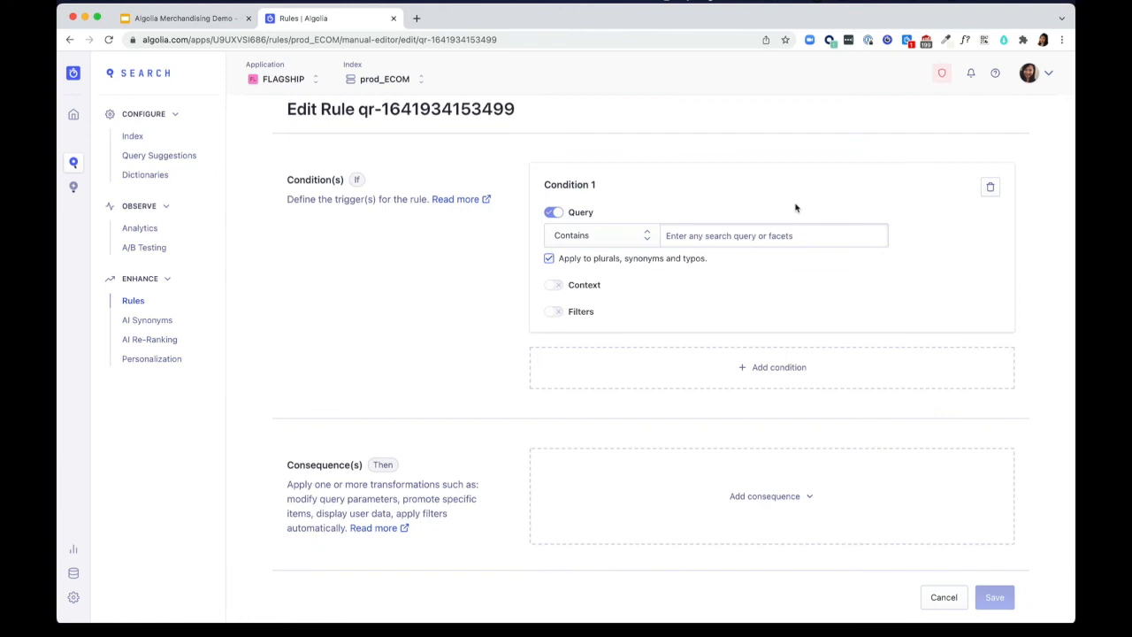
Set Condition 1 of the rule to query contains "customer support".
{"action": "left_click", "coordinate": [776, 232]}
{"action": "type", "text": "customer support"}
{"action": "key", "text": "Return"}
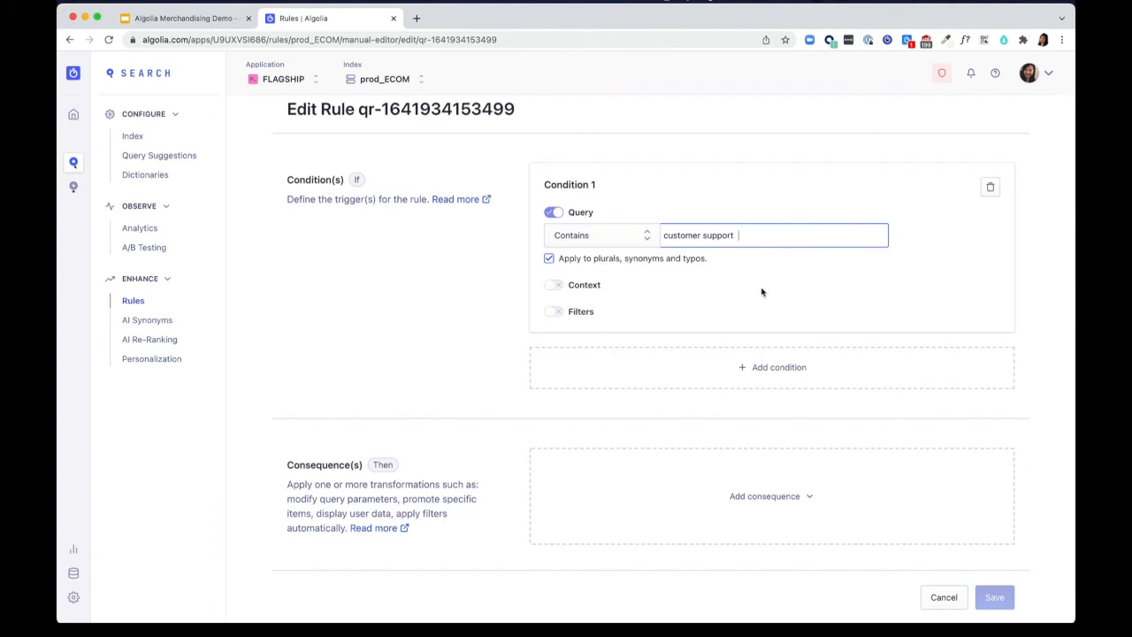
{"action": "left_click", "coordinate": [496, 368]}
Add a Return Custom Data consequence with JSON that sets "redirectUrl" to "/customer-support".
{"action": "left_click", "coordinate": [775, 501]}
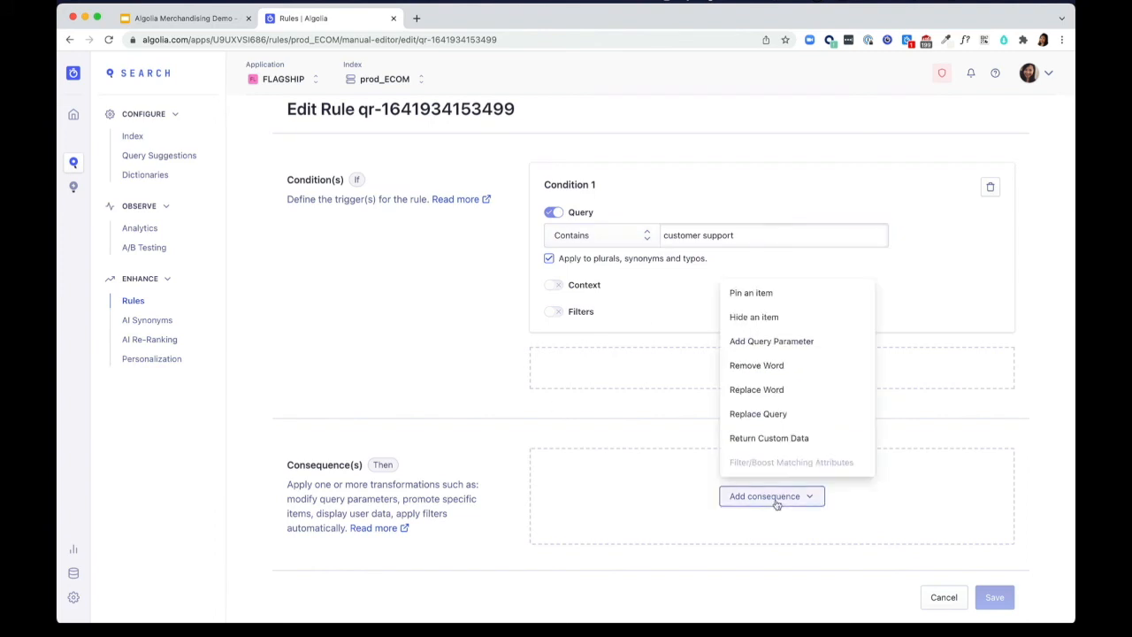
{"action": "left_click", "coordinate": [766, 439]}
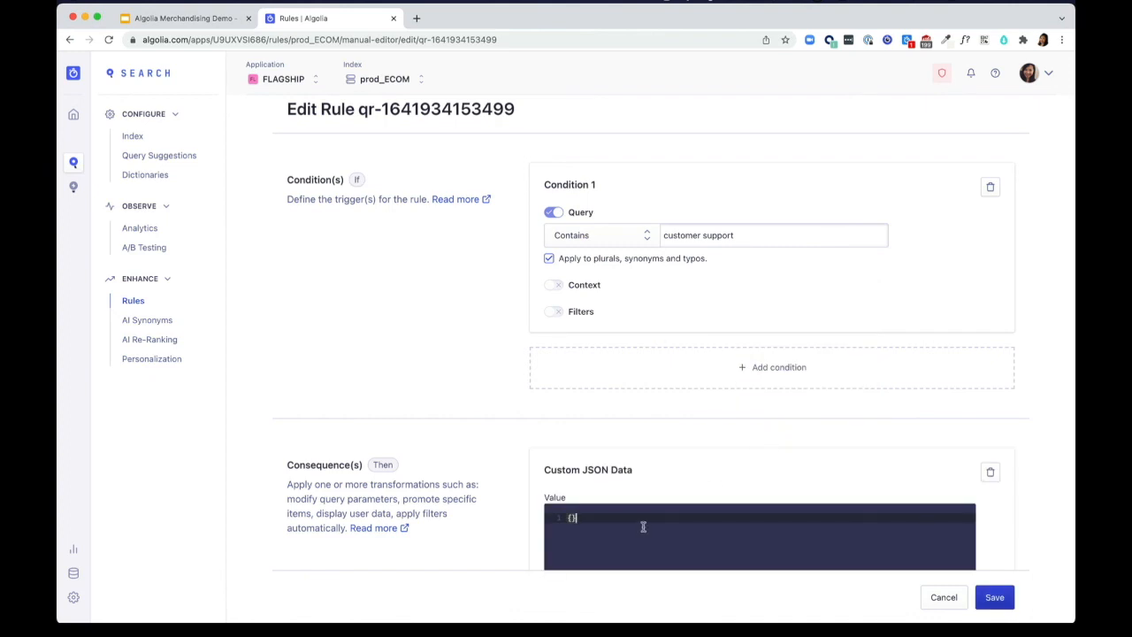
{"action": "key", "text": "BackSpace"}
{"action": "key", "text": "BackSpace"}
{"action": "type", "text": "{   \"redirectUrl\": \"/customer-support\" }"}
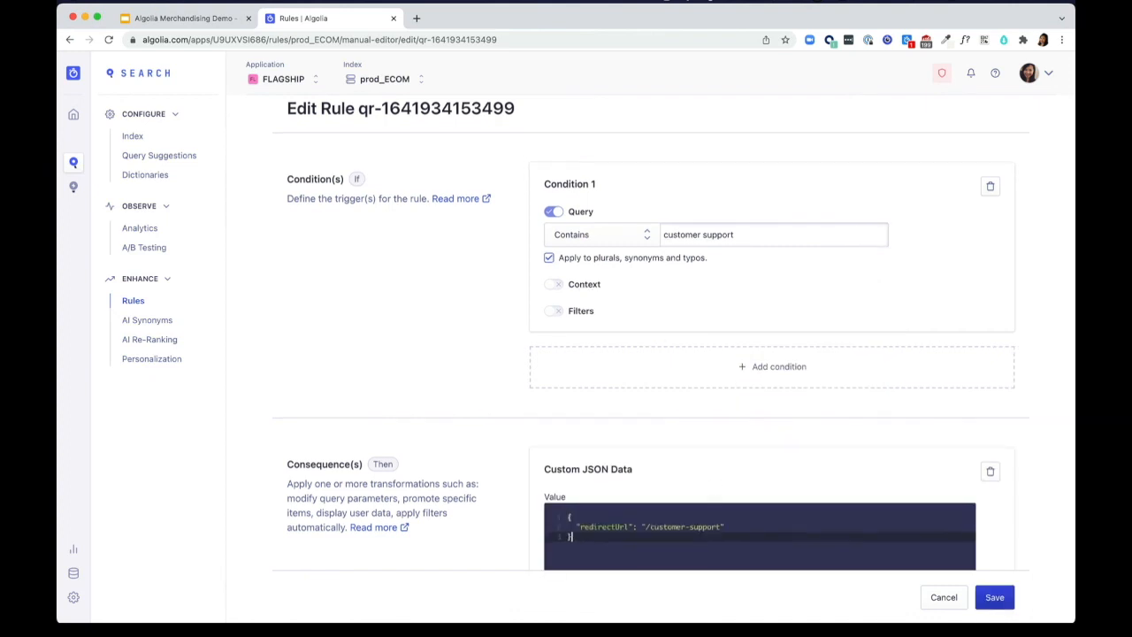
{"action": "scroll", "coordinate": [588, 475], "scroll_direction": "down", "scroll_amount": 1}
{"action": "double_click", "coordinate": [588, 475]}
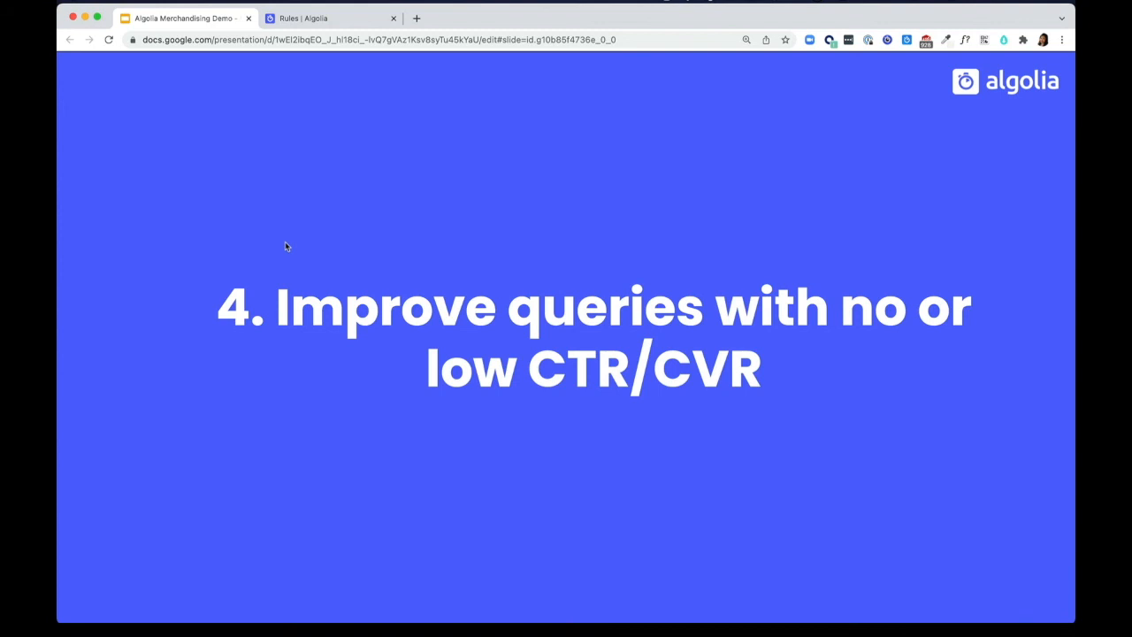
Switch from the slides to the Algolia visual rule editor and set the new rule's query condition to contains "vest".
{"action": "left_click", "coordinate": [341, 23]}
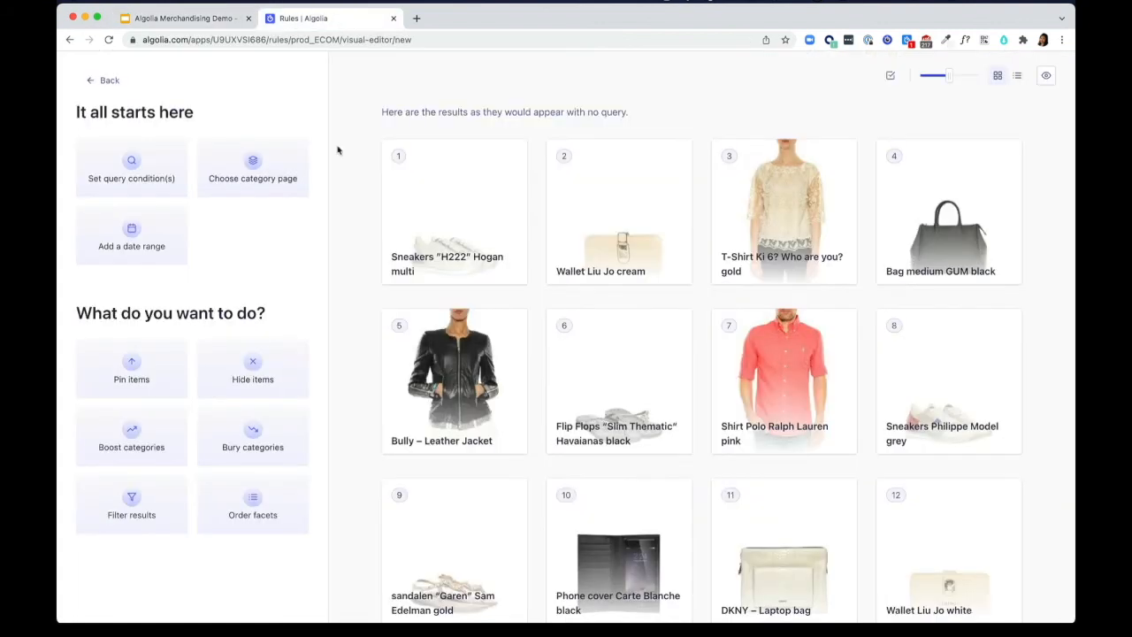
{"action": "left_click", "coordinate": [174, 163]}
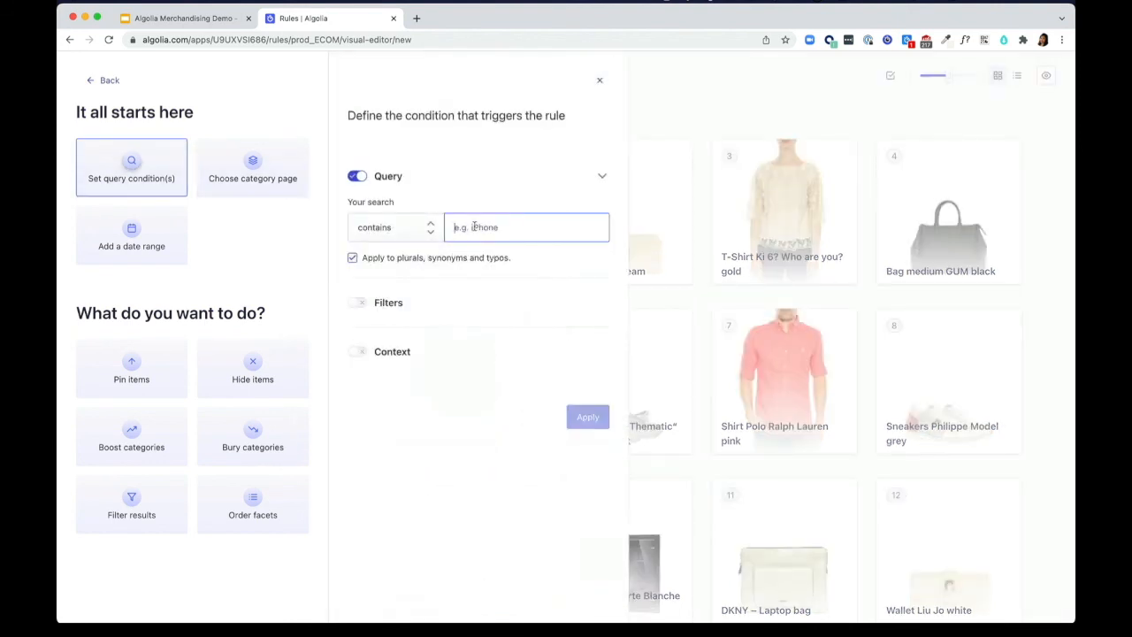
{"action": "type", "text": "vest"}
{"action": "key", "text": "Return"}
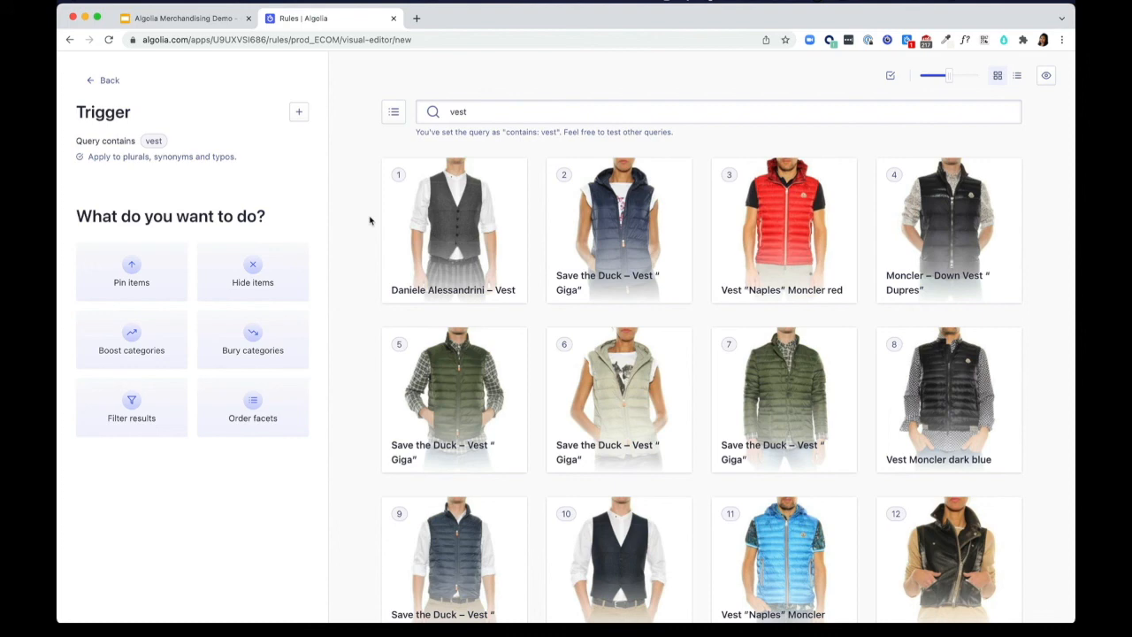
Pin the green checked-sleeve Save the Duck "Giga" vest at position 1 and the cream hooded one at position 2.
{"action": "mouse_move", "coordinate": [454, 429]}
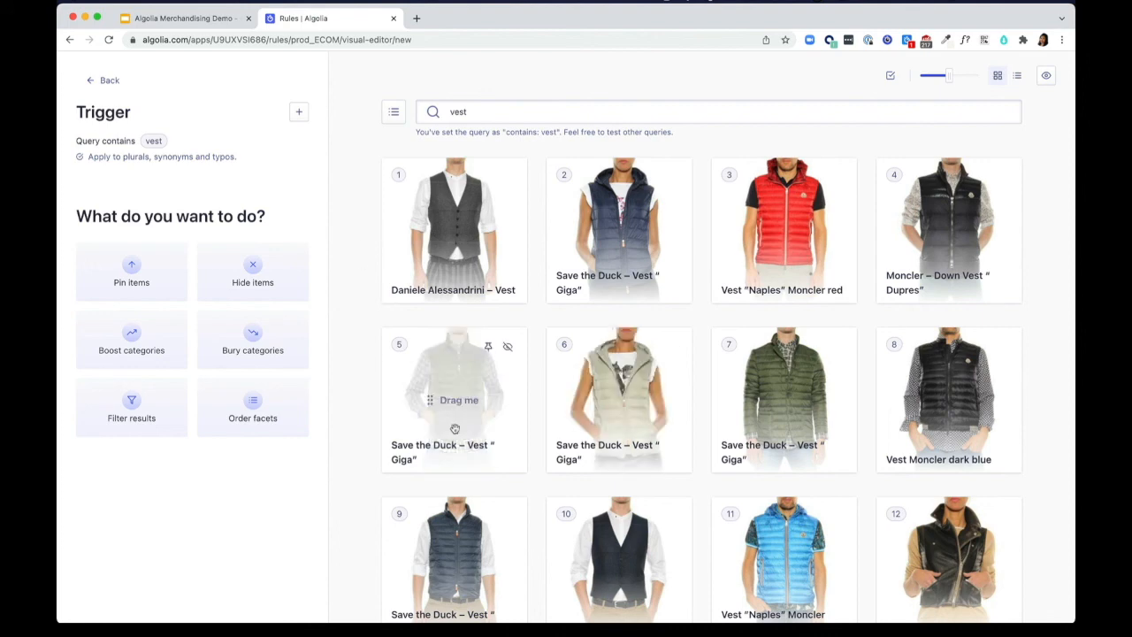
{"action": "left_click_drag", "start_coordinate": [455, 429], "coordinate": [459, 266]}
{"action": "left_click_drag", "start_coordinate": [609, 373], "coordinate": [617, 237]}
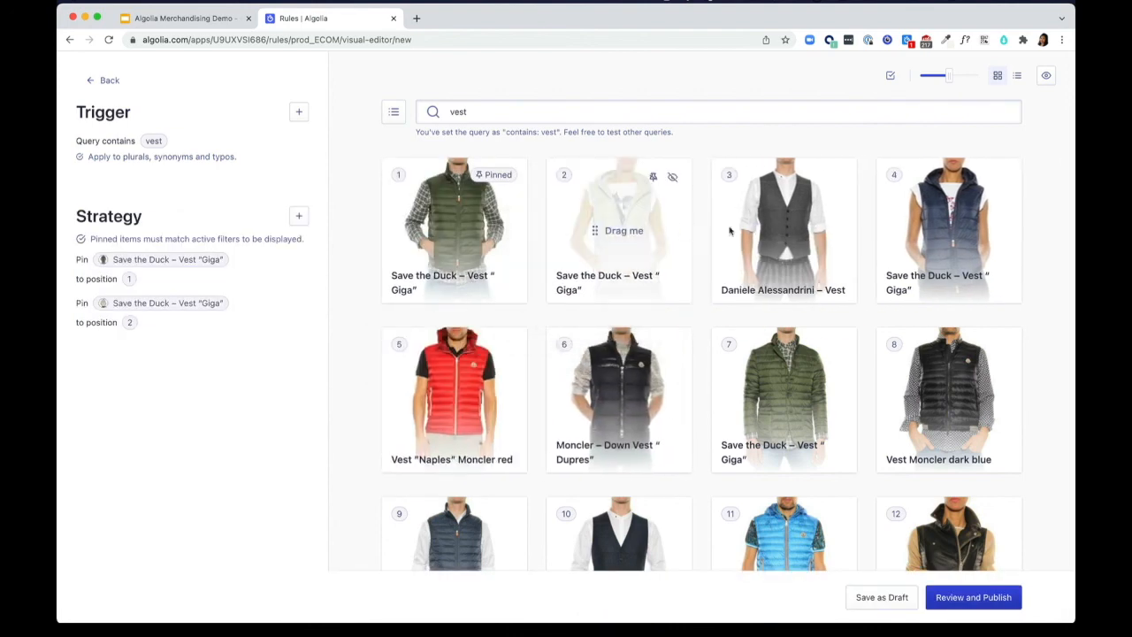